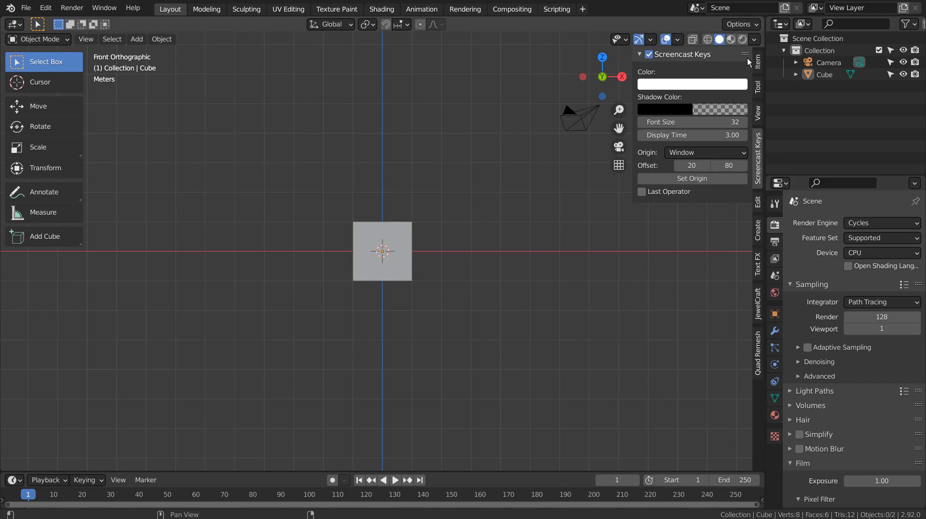
Hide the viewport sidebar and import reference image.png into the scene using Images as Planes.
left_click(758, 60)
key("n")
left_click(563, 233)
key("shift+a")
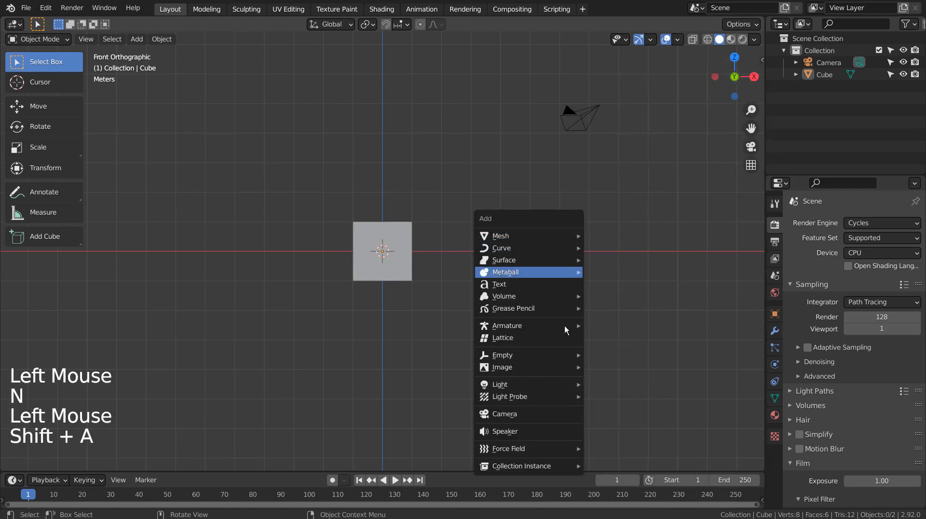
mouse_move(571, 366)
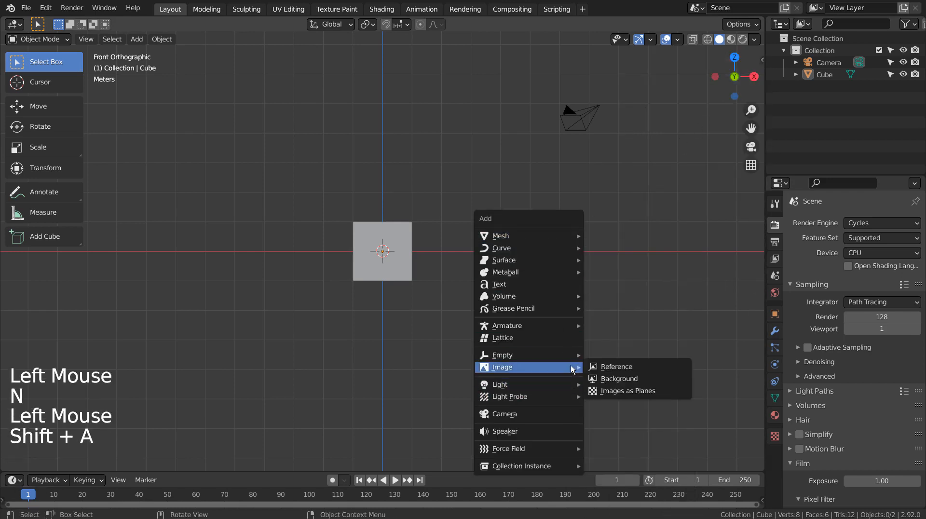
left_click(641, 392)
left_click(348, 135)
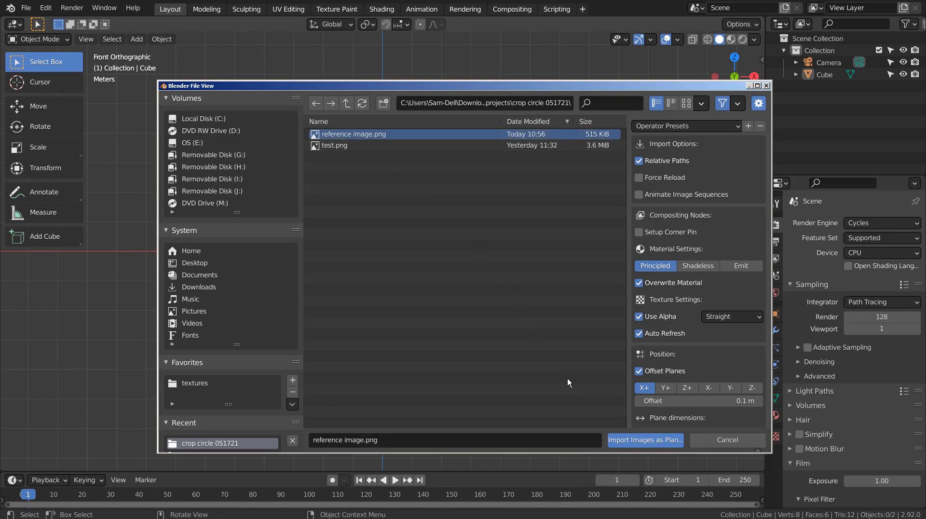
left_click(646, 441)
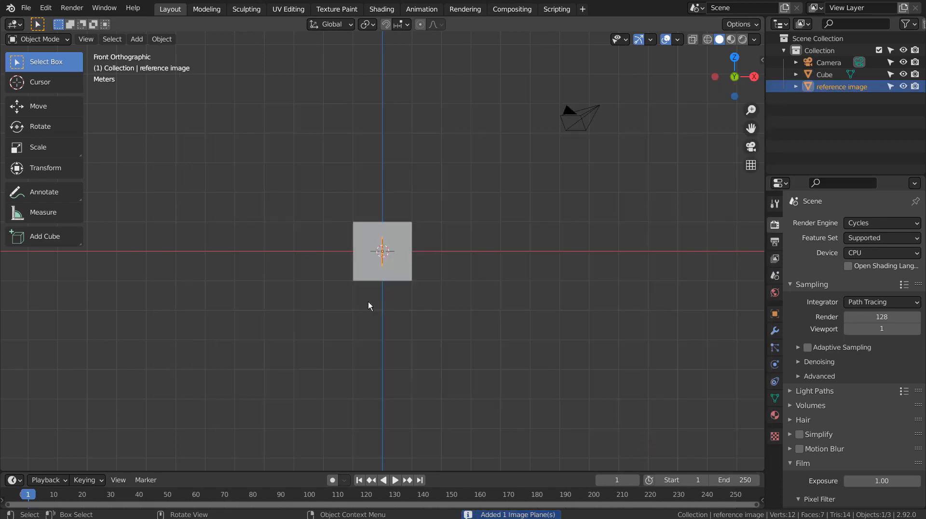
Rotate the reference image plane 90° about X and move it about 4.5 m along X and 2.2 m up.
type("r")
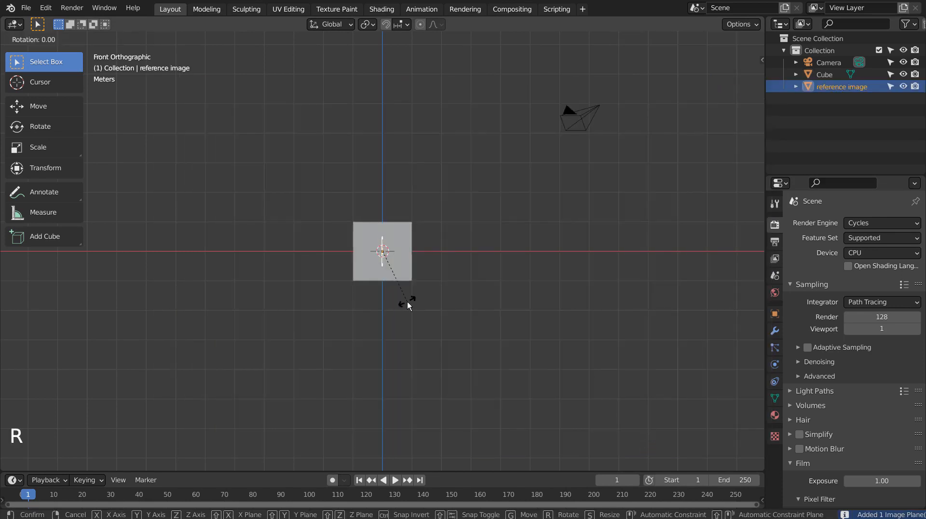
type("x90")
key("Return")
key("g")
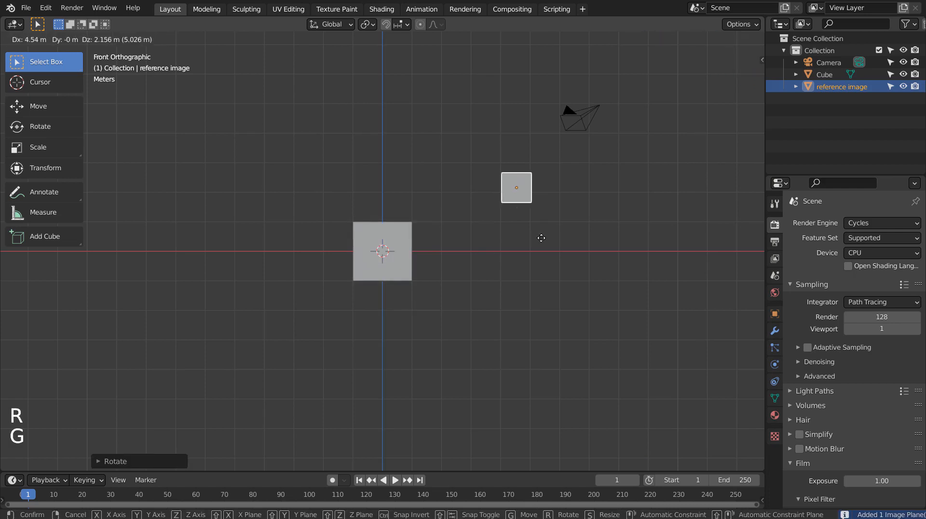
left_click(541, 238)
Switch the viewport to Material Preview shading and show the scene from the front view.
scroll(600, 206, "up", 3)
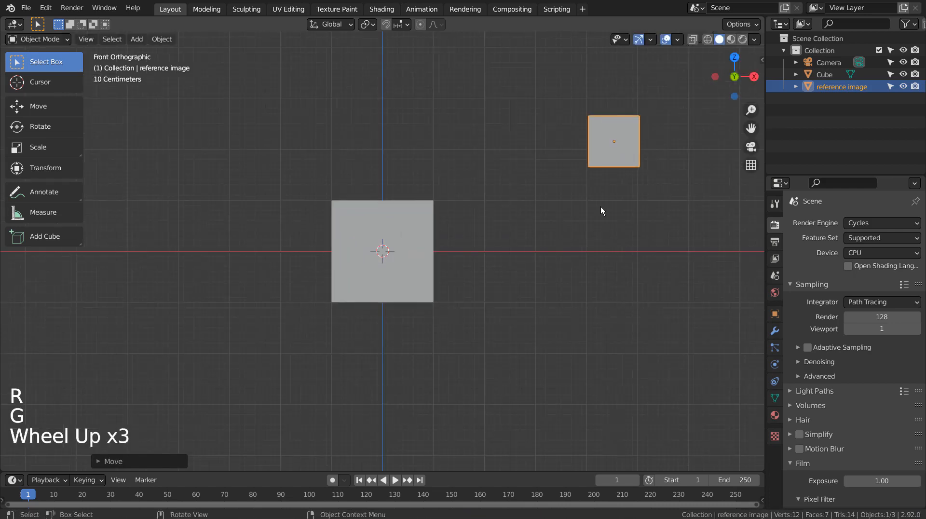
left_click(730, 39)
middle_click_drag(664, 224, 574, 311, "shift")
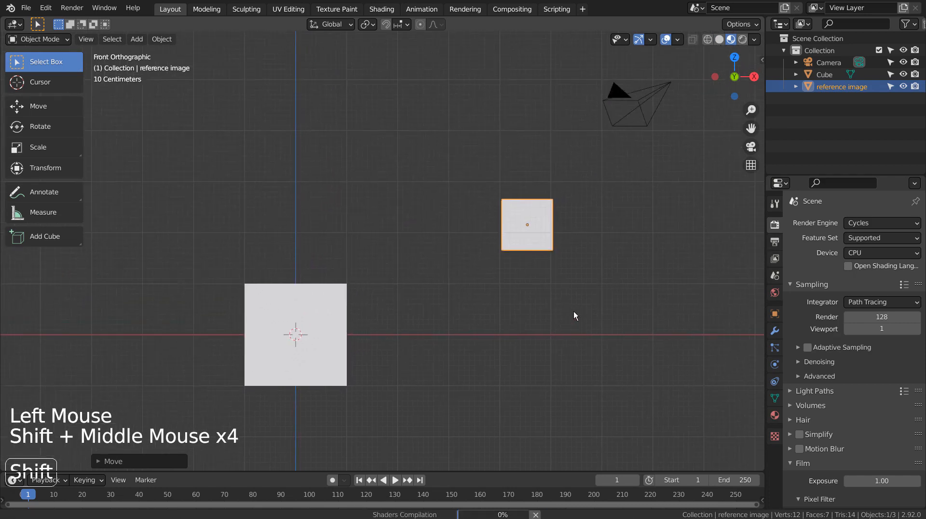
middle_click(598, 298)
key("KP_1")
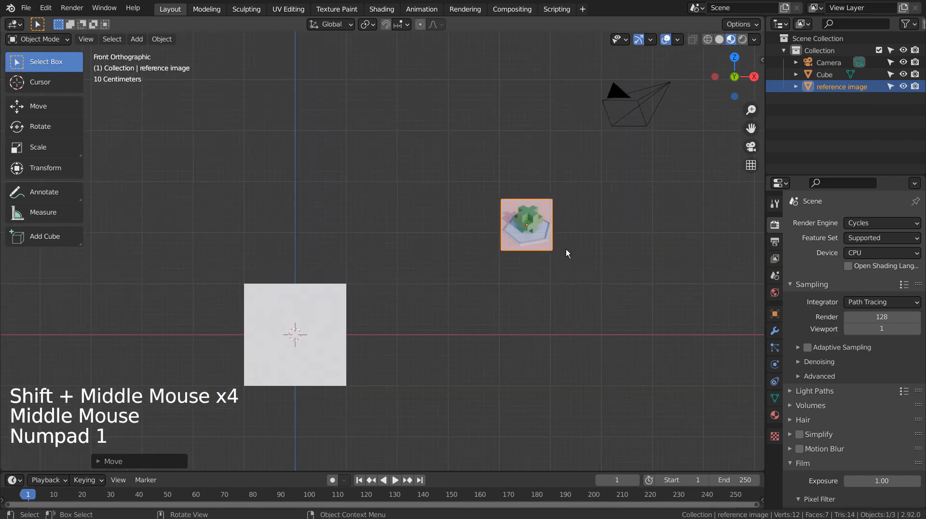
Scale the reference image up to more than twice the cube's width and move it up and right, clear of the cube.
left_click(537, 221)
key("s")
left_click(48, 334)
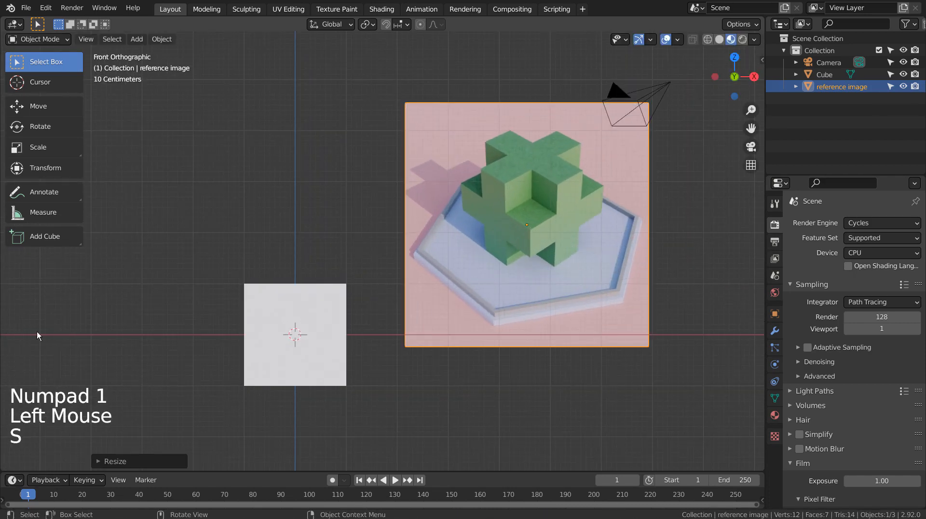
key("g")
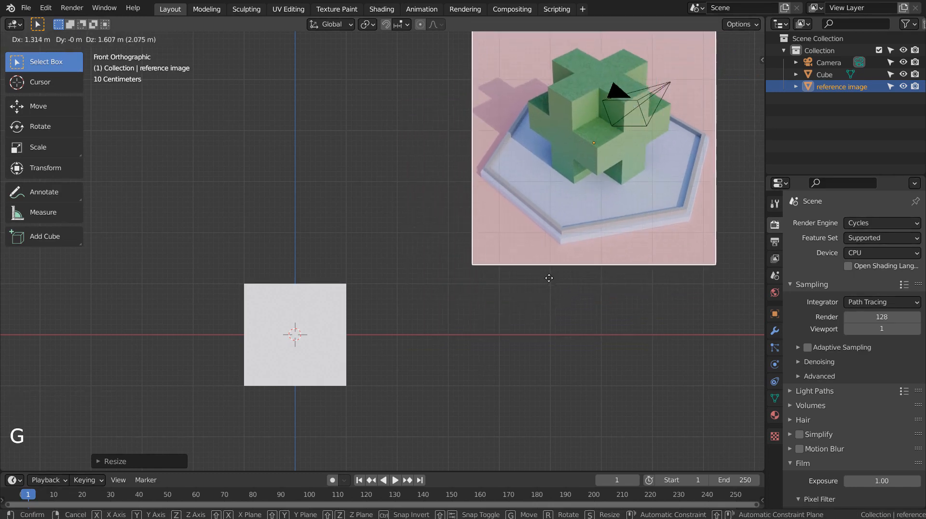
left_click(571, 278)
scroll(573, 278, "down", 2)
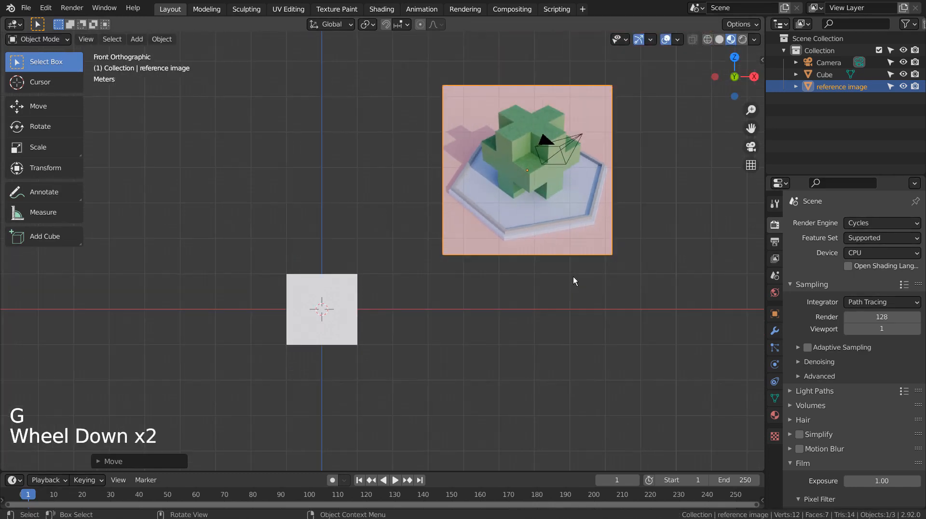
Add an Array modifier to the cube with a count of 3 along X.
left_click(313, 292)
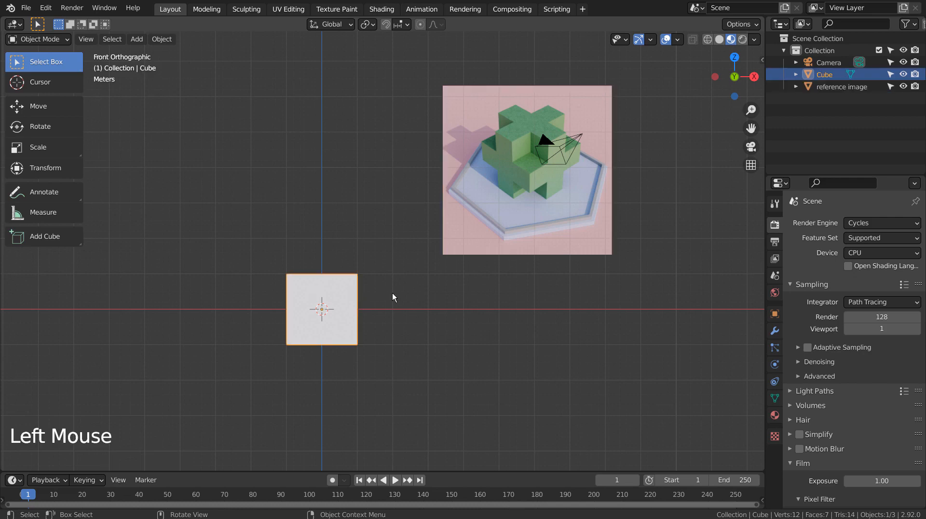
left_click(775, 331)
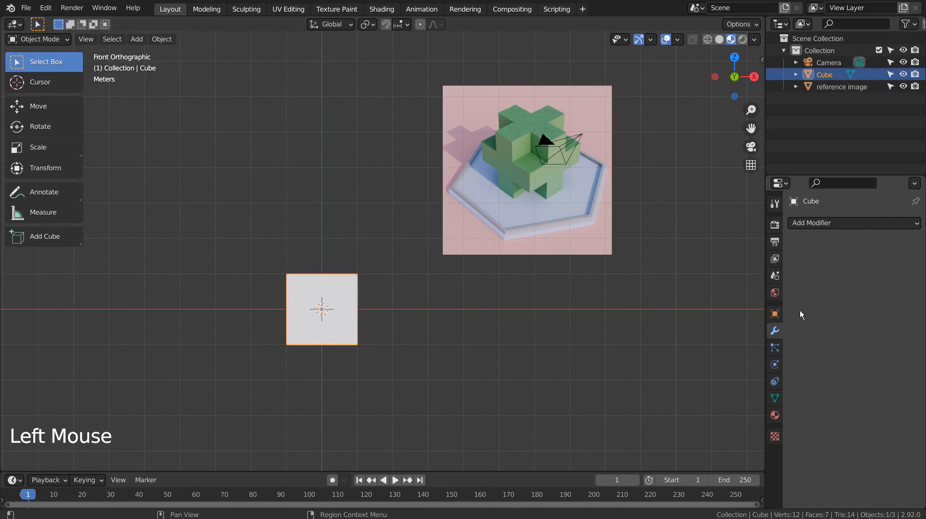
left_click(832, 225)
left_click(697, 259)
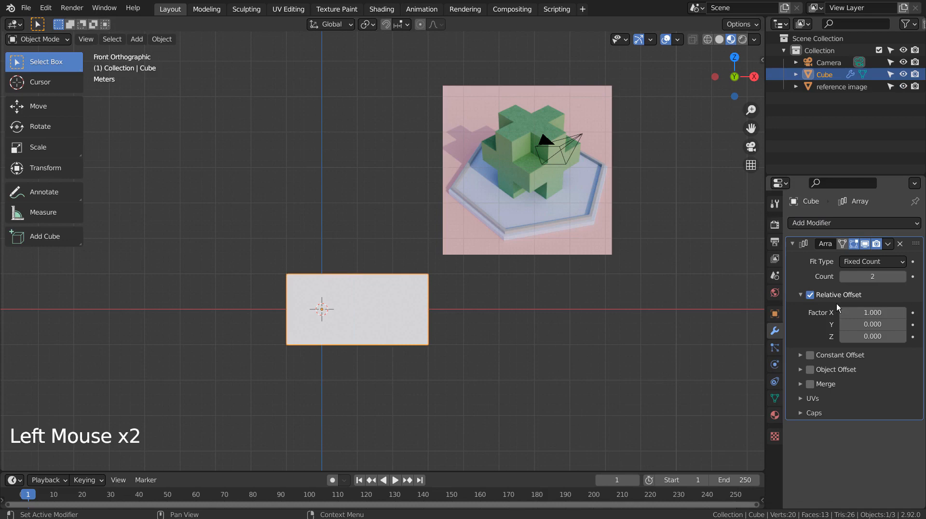
left_click(901, 276)
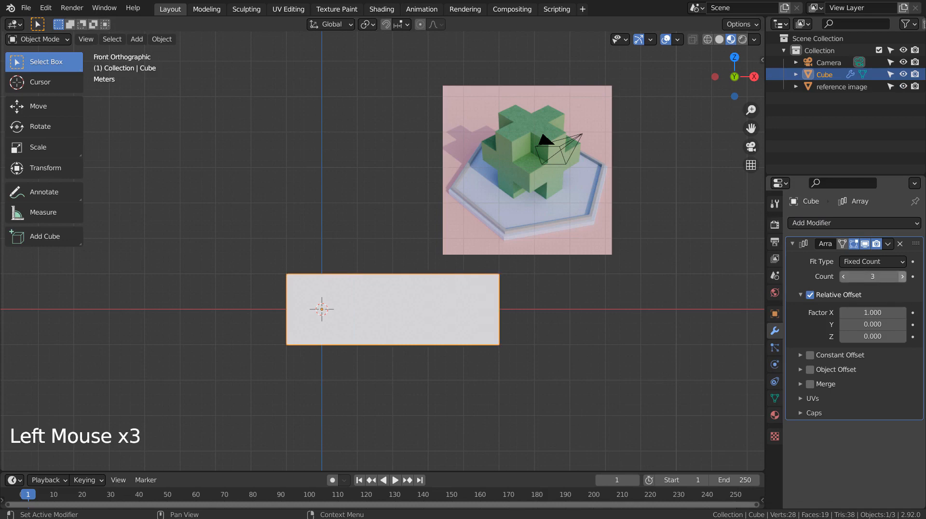
left_click(793, 244)
Add a second Array modifier with a count of 3 and relative offset factors X 0 and Y 1.
left_click(800, 223)
left_click(662, 257)
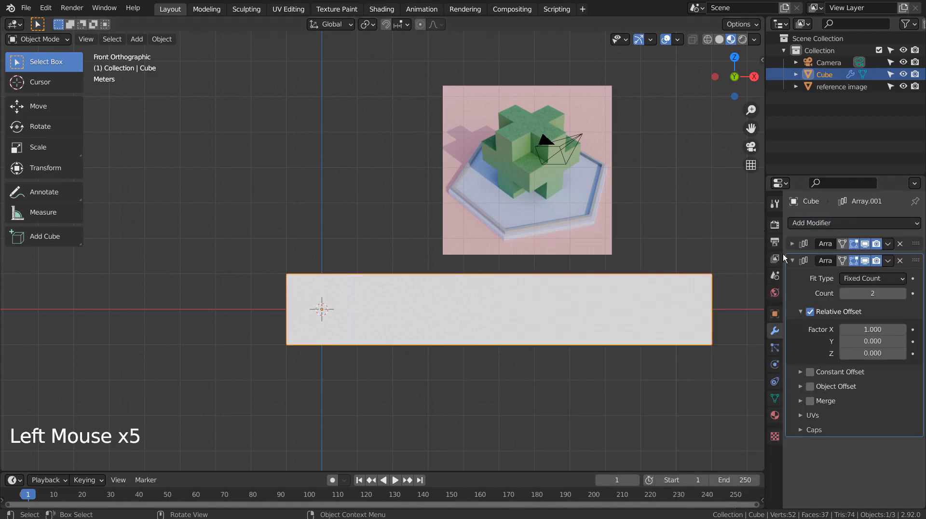
left_click_drag(872, 294, 881, 294)
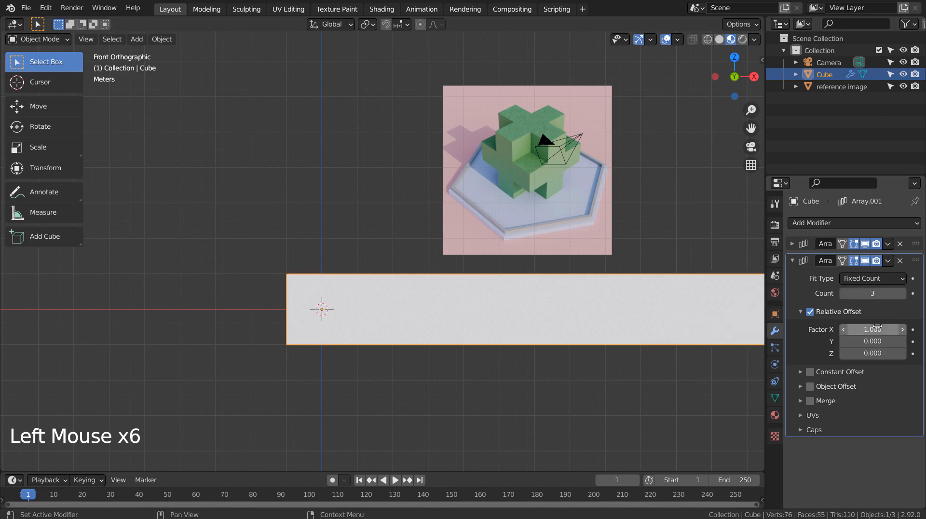
left_click(872, 329)
type("0")
key("Tab")
type("1")
key("Return")
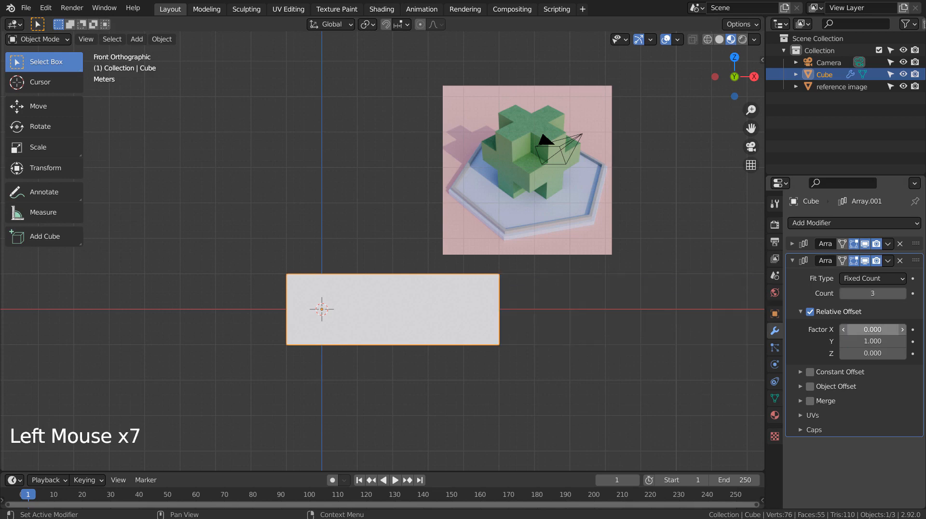
left_click(793, 260)
Add a third Array modifier with a count of 3 and relative offset factors X 0, Y 0 and Z 1.
left_click(806, 224)
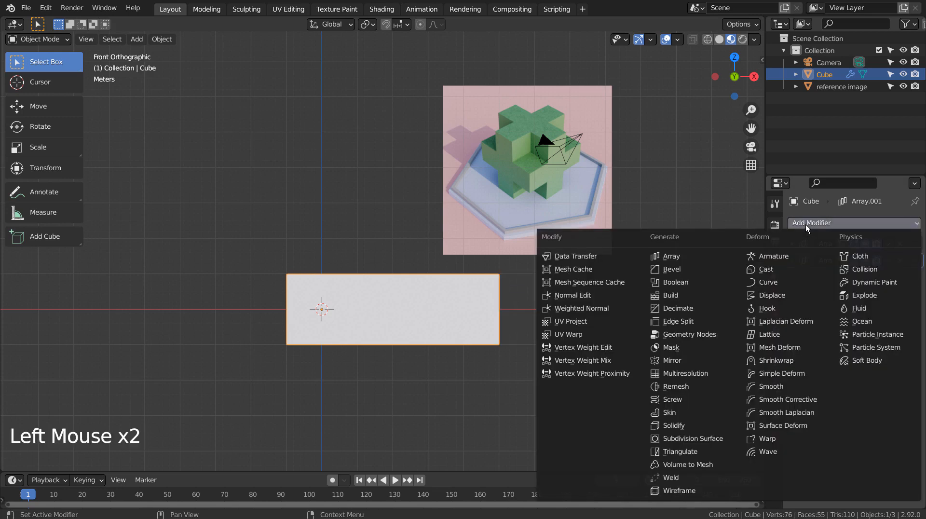
left_click(670, 256)
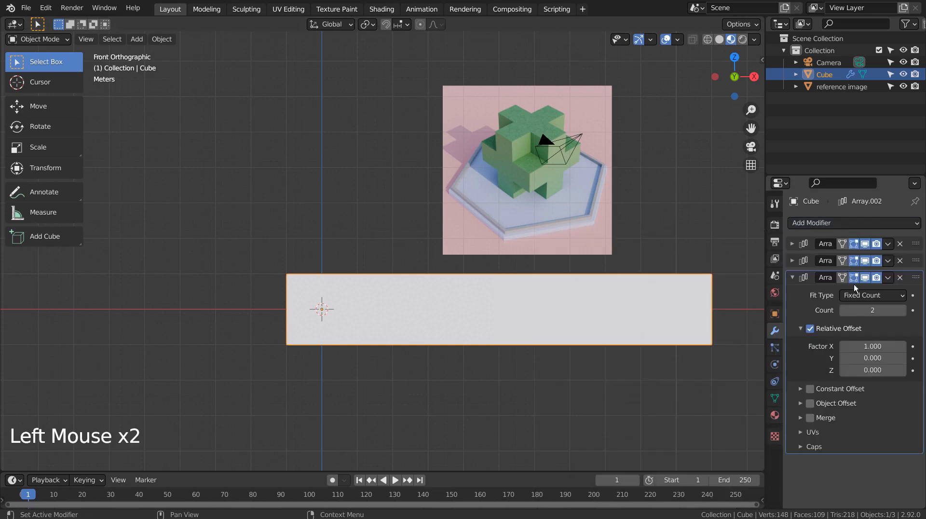
left_click_drag(864, 307, 871, 307)
left_click(871, 346)
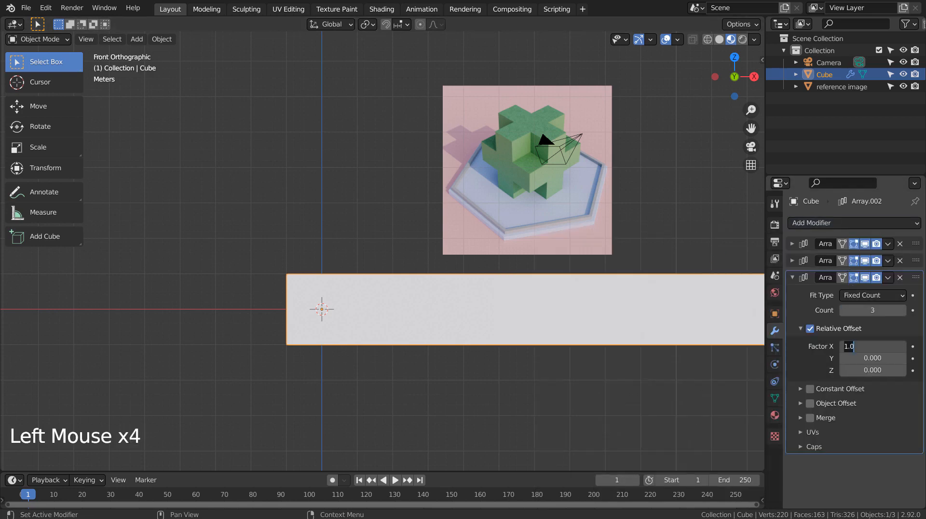
key("Tab")
key("Tab")
type("1")
key("Return")
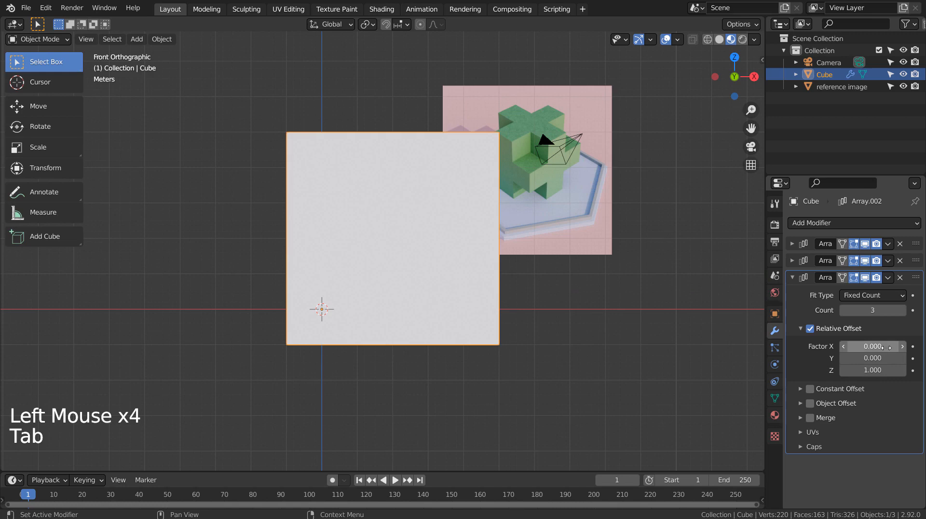
Scale the reference image down to about half its size and move it to the upper right, clear of the cube block.
middle_click_drag(532, 315, 584, 335)
left_click(580, 183)
key("KP_1")
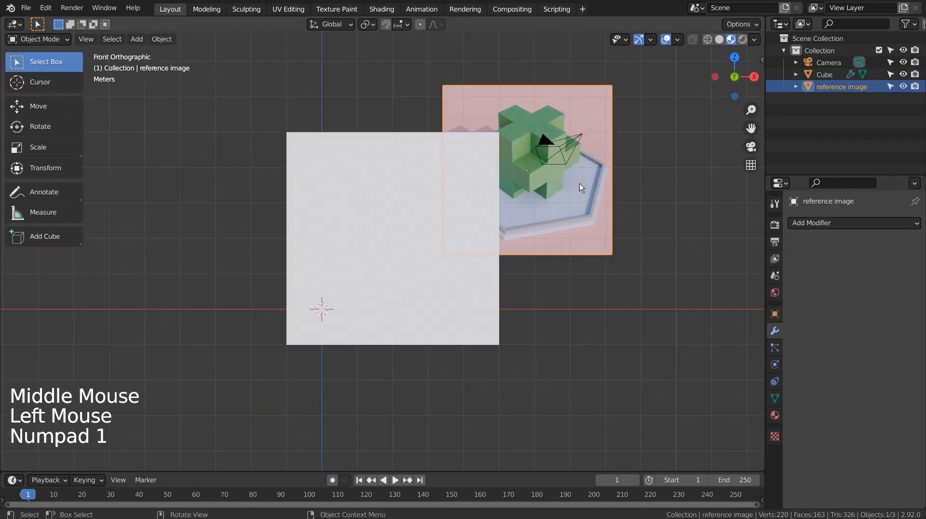
key("g")
left_click(678, 142)
key("s")
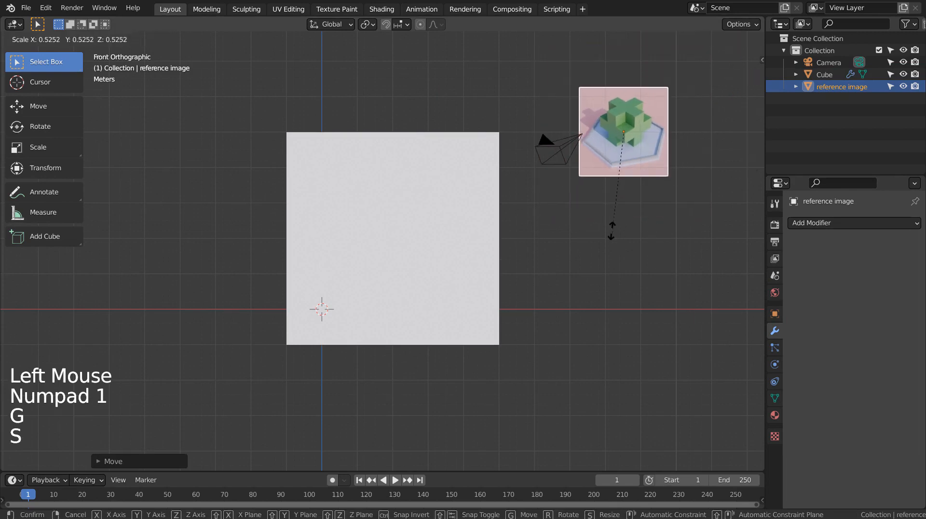
key("g")
left_click(628, 192)
Apply all three Array modifiers on the cube.
left_click(335, 231)
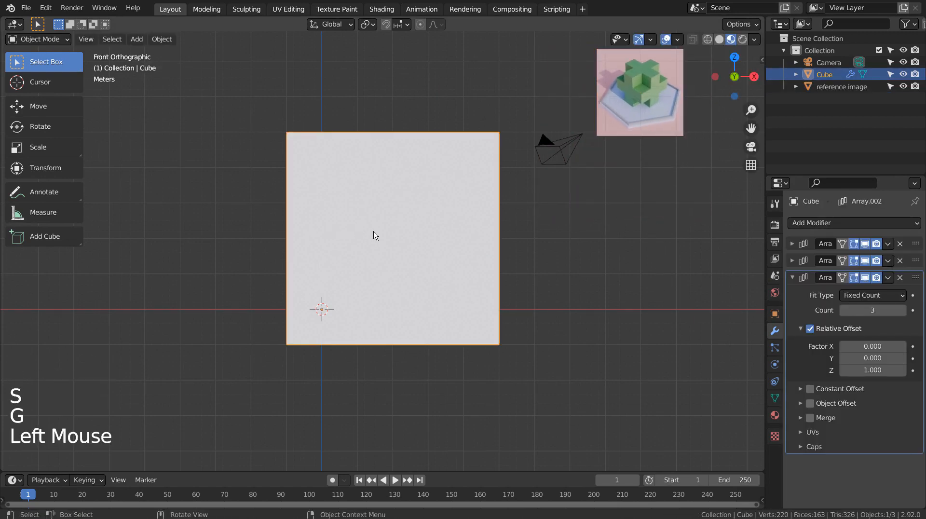
left_click(792, 277)
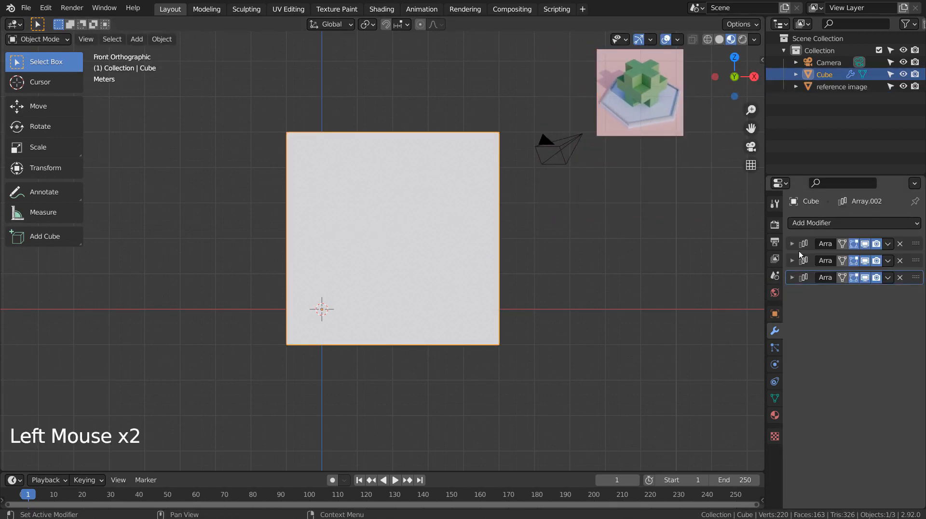
left_click(801, 245)
key("ctrl+a")
left_click(805, 263)
key("ctrl+a")
left_click(806, 244)
key("ctrl+a")
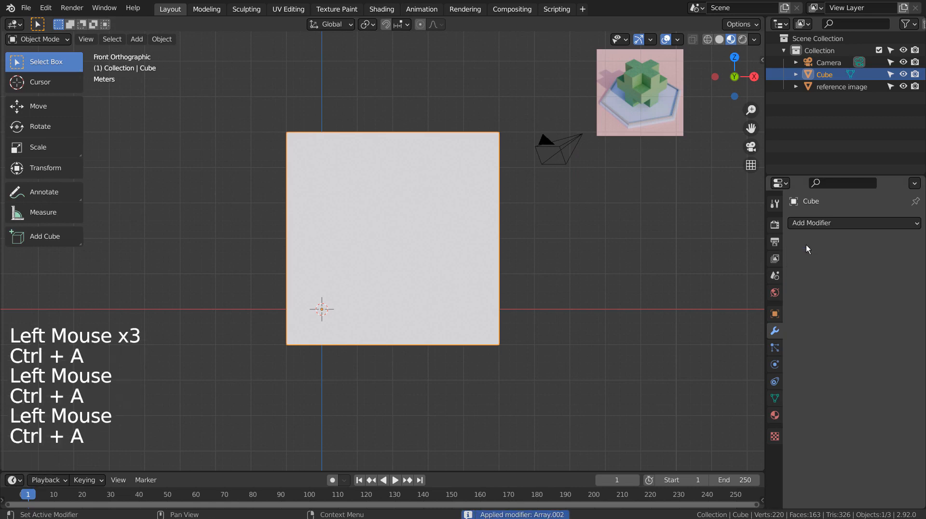
Enter Edit Mode on the cube block, clear the selection and switch to face selection.
key("Tab")
middle_click_drag(421, 265, 434, 302)
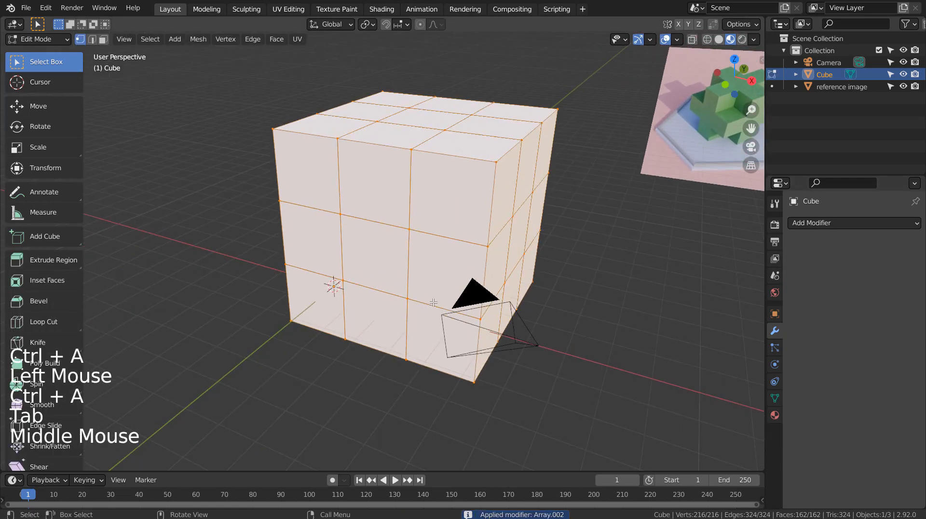
left_click(646, 309)
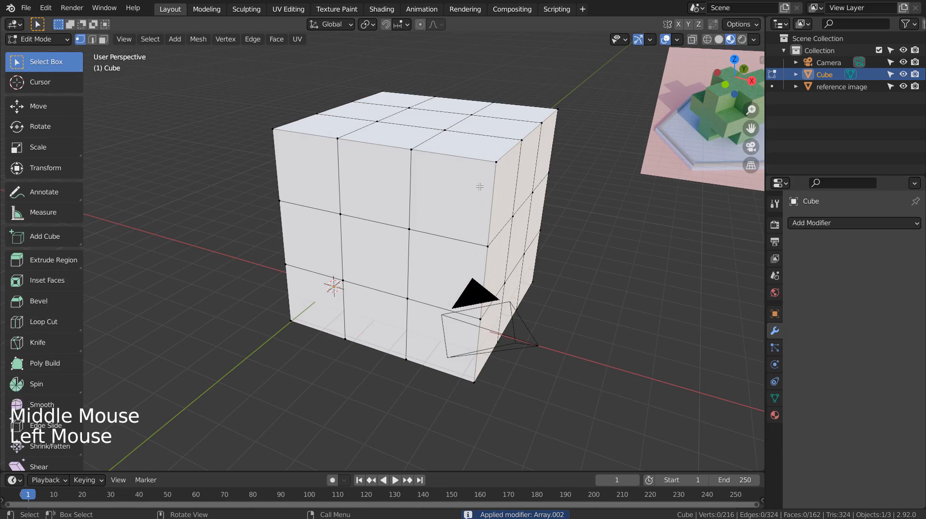
left_click(476, 159)
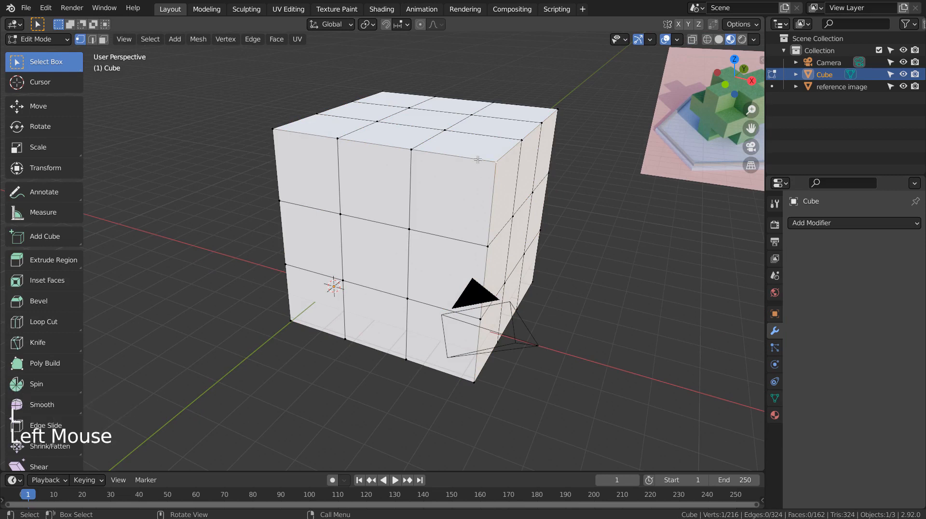
key("3")
left_click(672, 320)
Select all eight corner cubes of the 3×3×3 block, delete them and return to Object Mode.
left_click(489, 192)
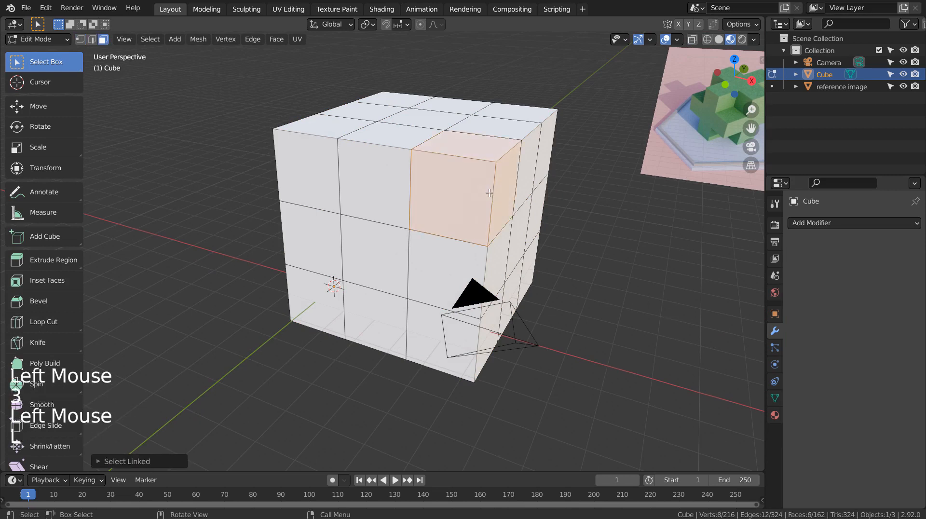
key("l")
key("l")
key("l")
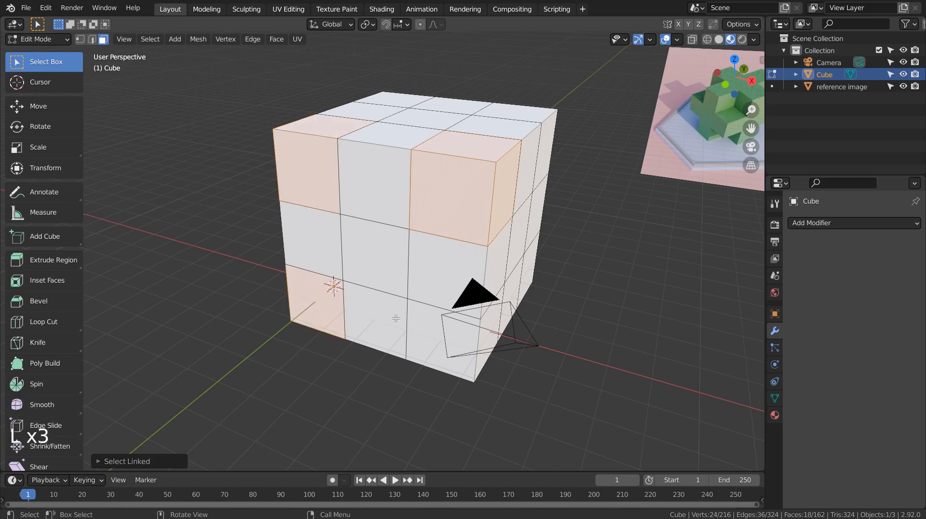
middle_click_drag(631, 355, 545, 199)
key("l")
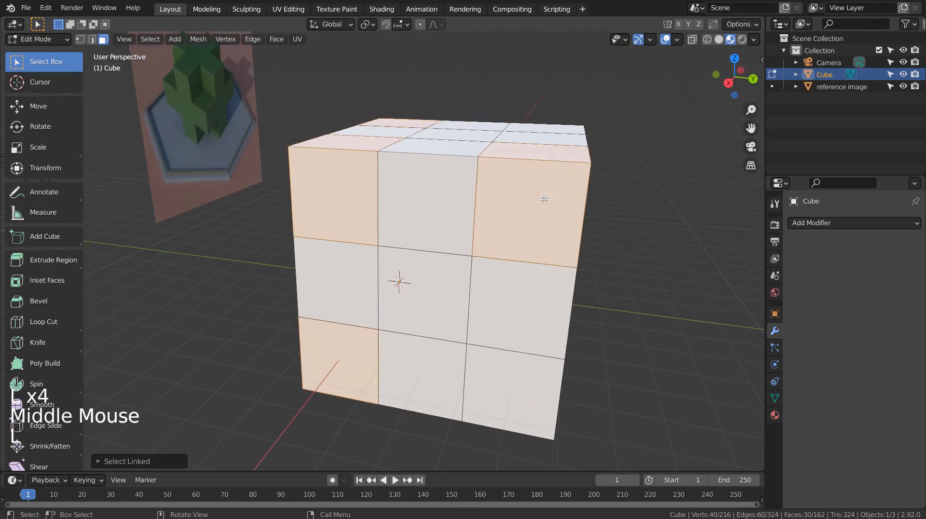
middle_click_drag(544, 367, 440, 376)
key("l")
key("l")
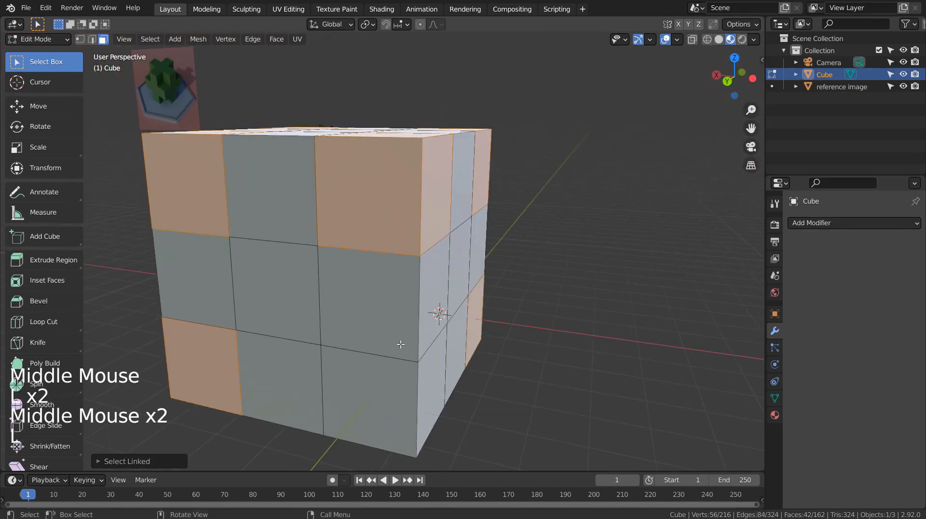
key("x")
left_click(509, 352)
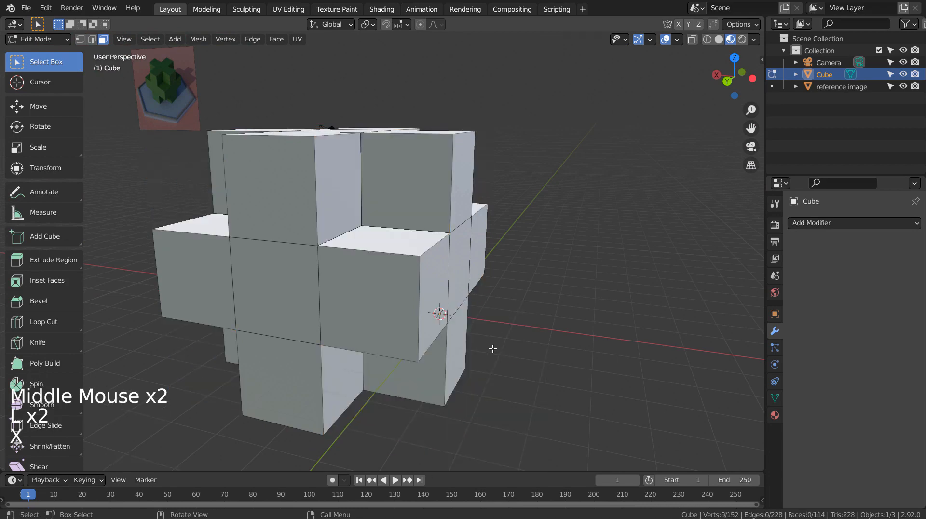
middle_click_drag(313, 342, 561, 357)
key("Tab")
Add a mesh circle with 10 vertices at the origin.
scroll(562, 355, "down", 2)
left_click(570, 336)
key("shift+a")
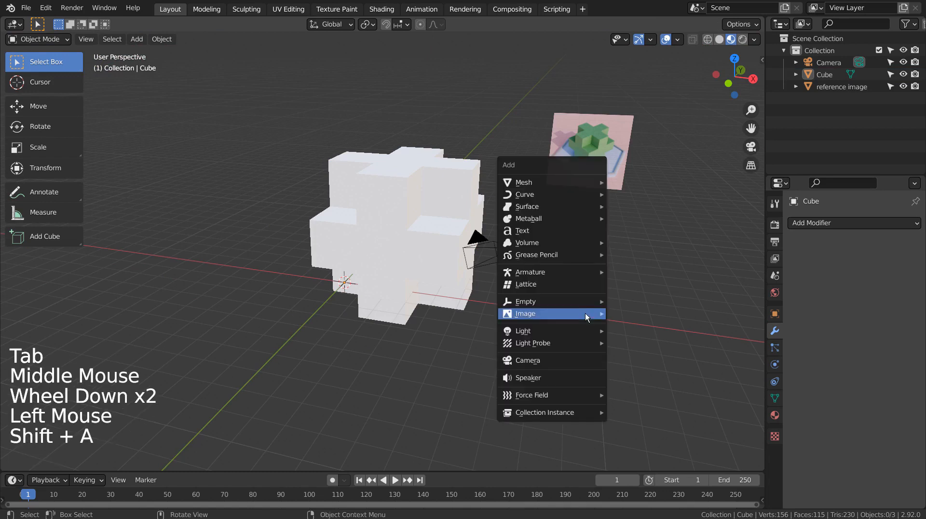
mouse_move(569, 177)
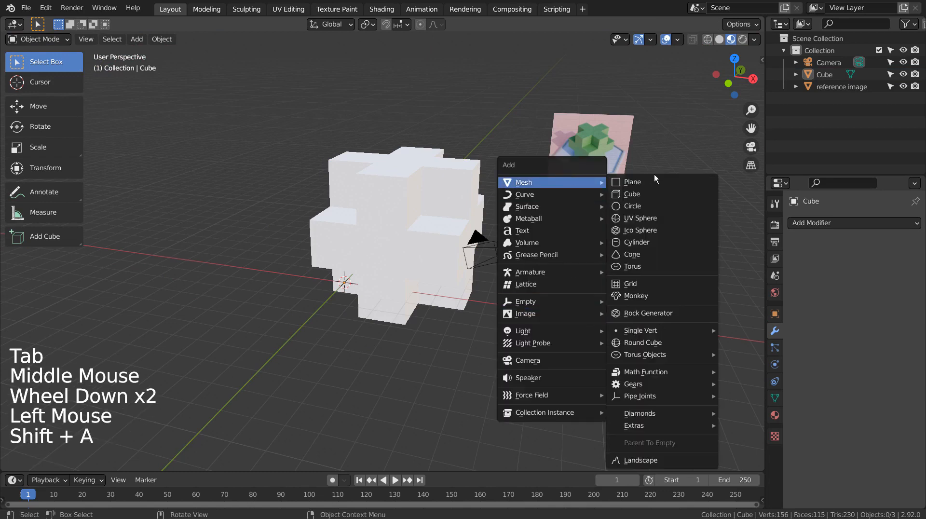
left_click(678, 209)
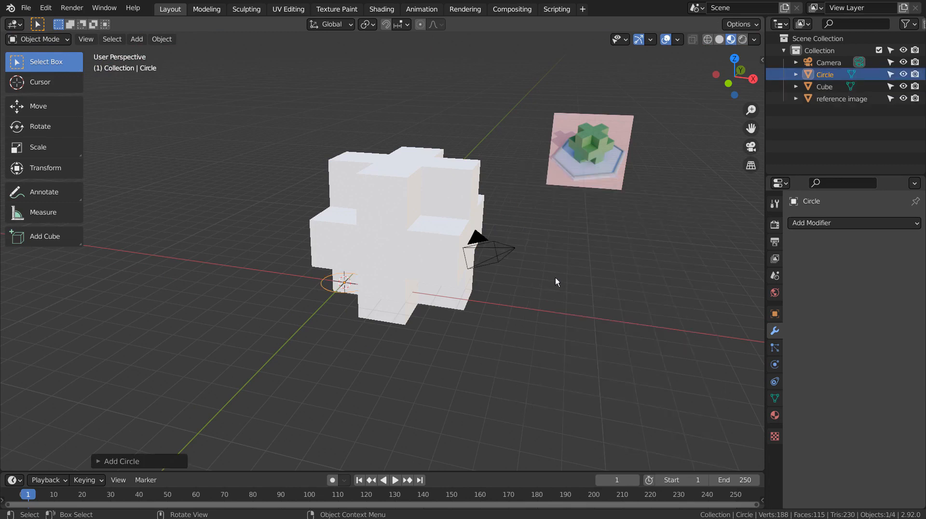
left_click(162, 461)
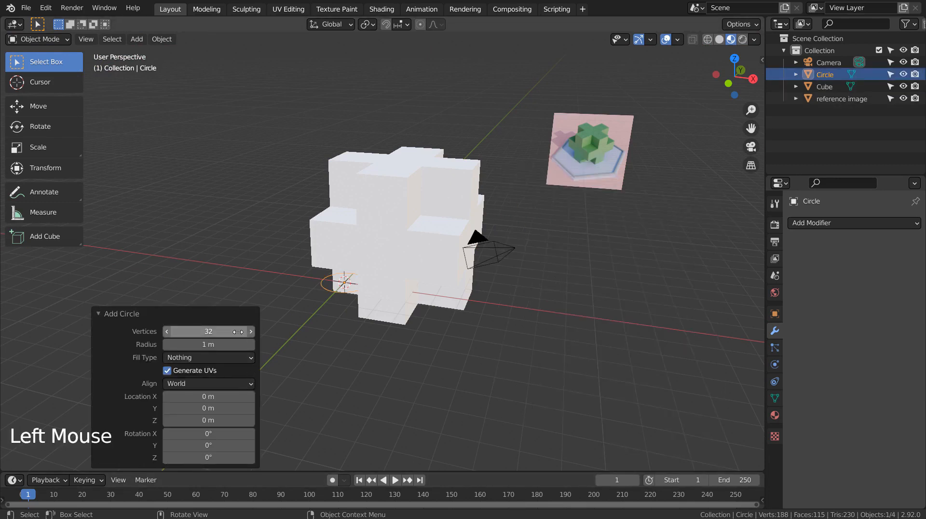
double_click(212, 331)
type("10")
key("Return")
Scale the circle's mesh up by a factor of about 6.65 in Edit Mode.
key("Tab")
key("s")
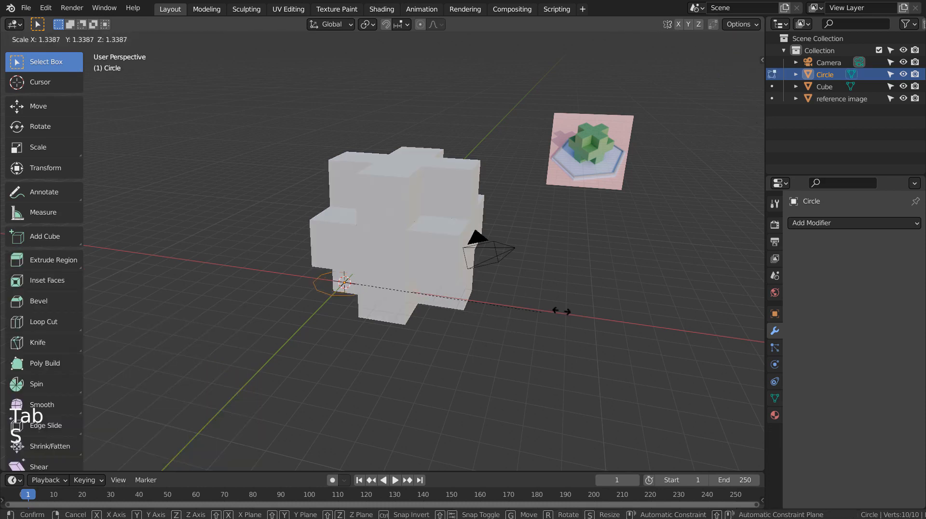
left_click(570, 303)
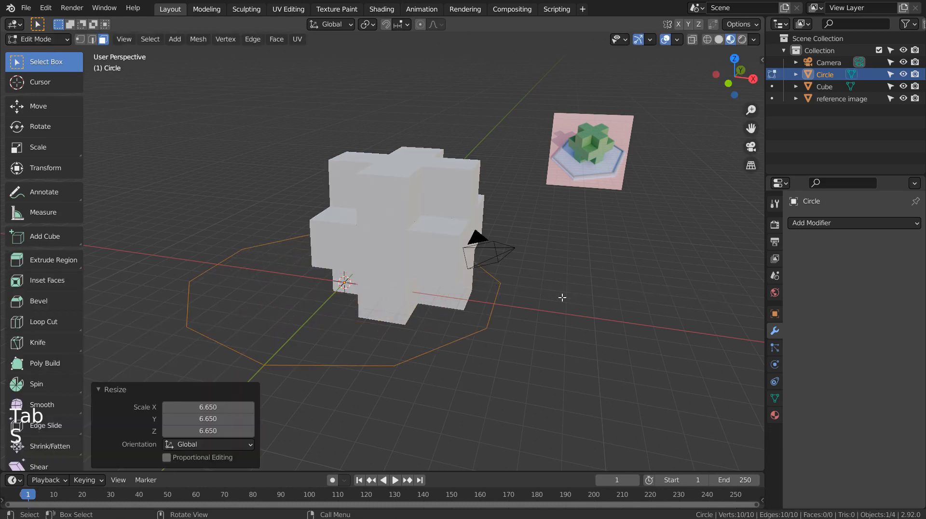
left_click(415, 169)
key("Tab")
Centre the cross shape inside the circle in top view, moving it about -1.98 m in X and -1.92 m in Y.
left_click(418, 175)
key("KP_7")
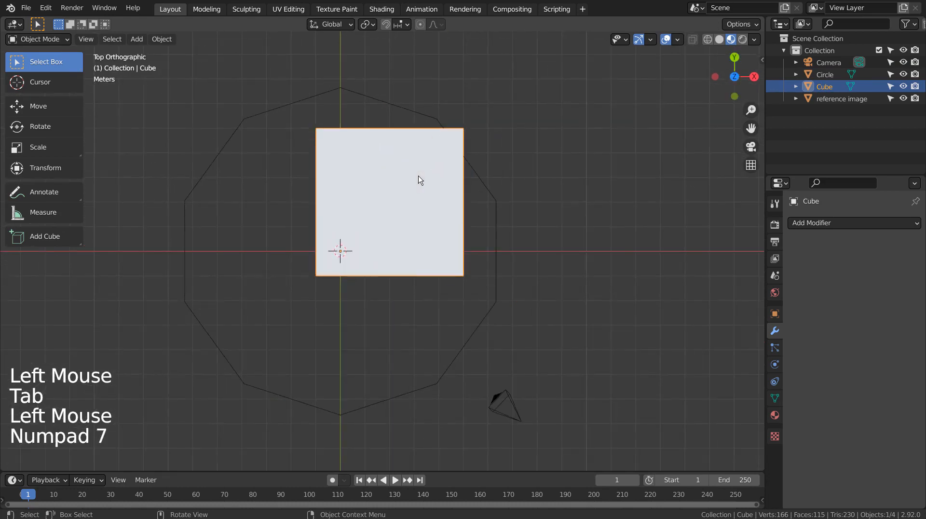
key("g")
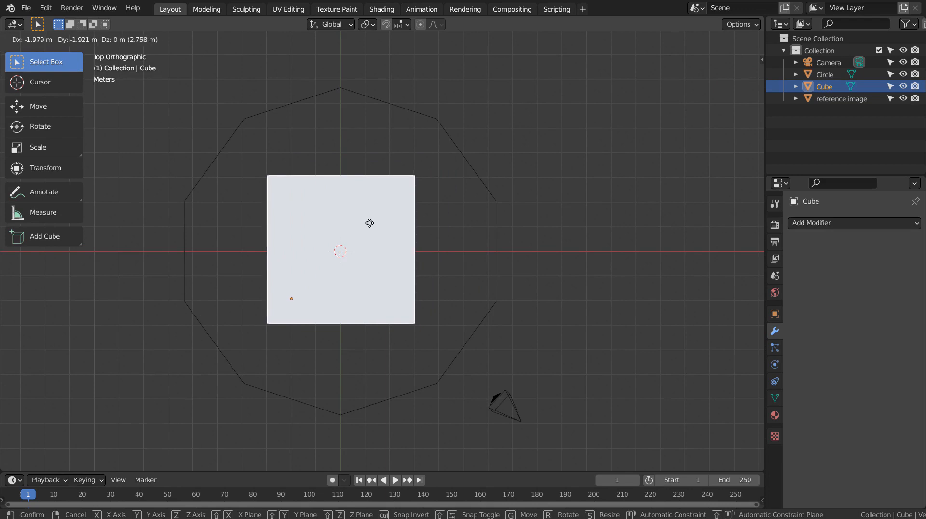
left_click(368, 222)
Raise the cross shape about 1.04 m along Z so its base rests on the circle's plane.
middle_click_drag(517, 323, 516, 208)
left_click(443, 330)
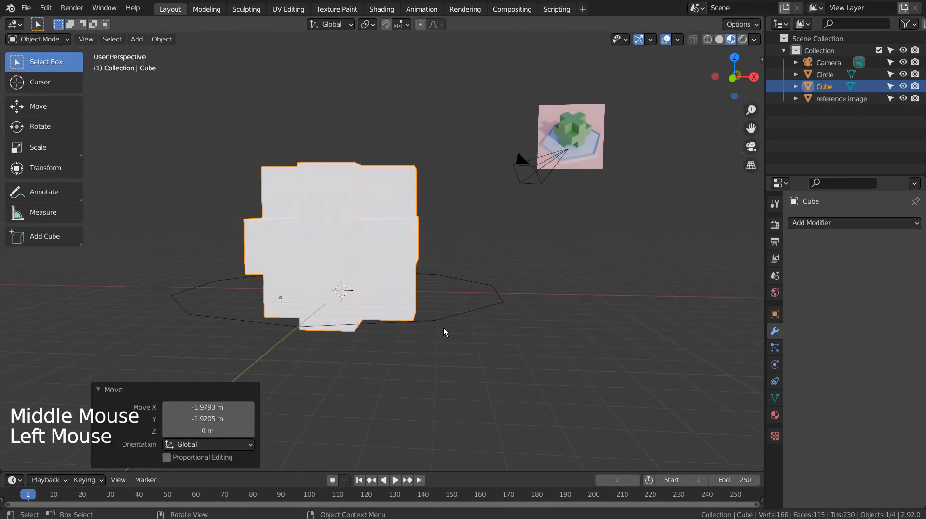
left_click(452, 298)
left_click(368, 266)
key("KP_1")
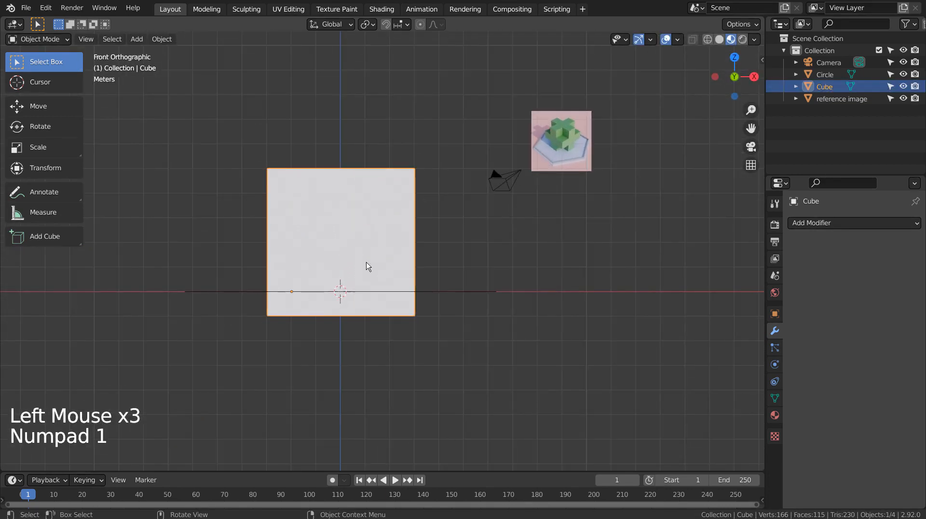
key("g")
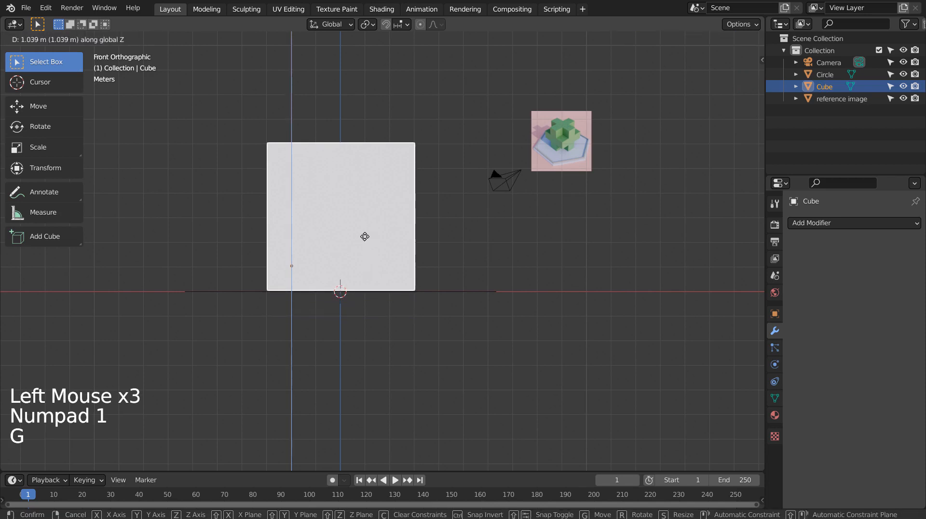
left_click(365, 236)
Extrude all edges of the circle outward into a thin flat ring, scaled by about 1.031.
double_click(463, 291)
middle_click_drag(463, 291, 471, 320)
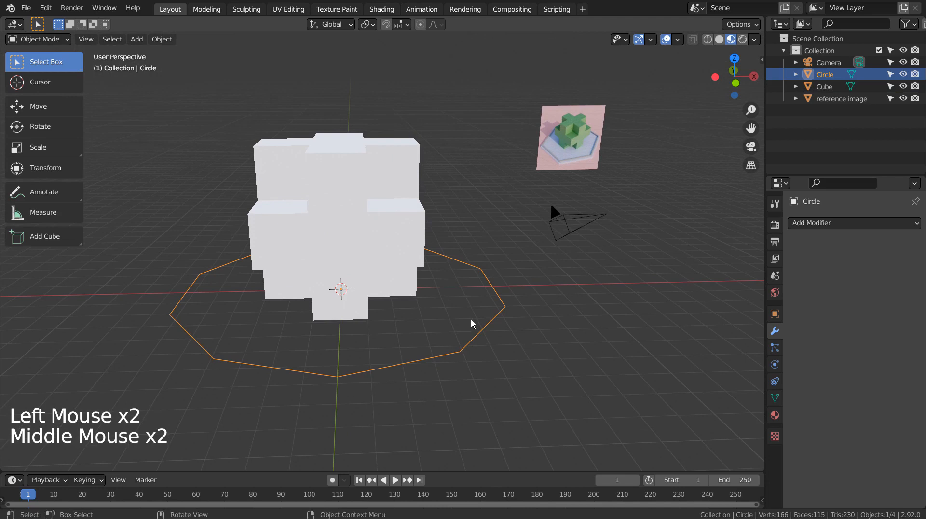
key("Tab")
key("3")
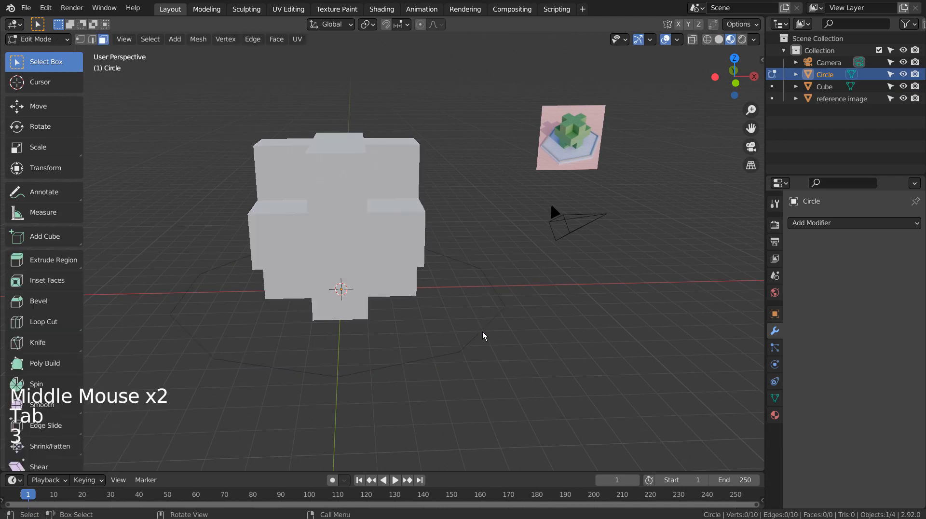
key("a")
key("2")
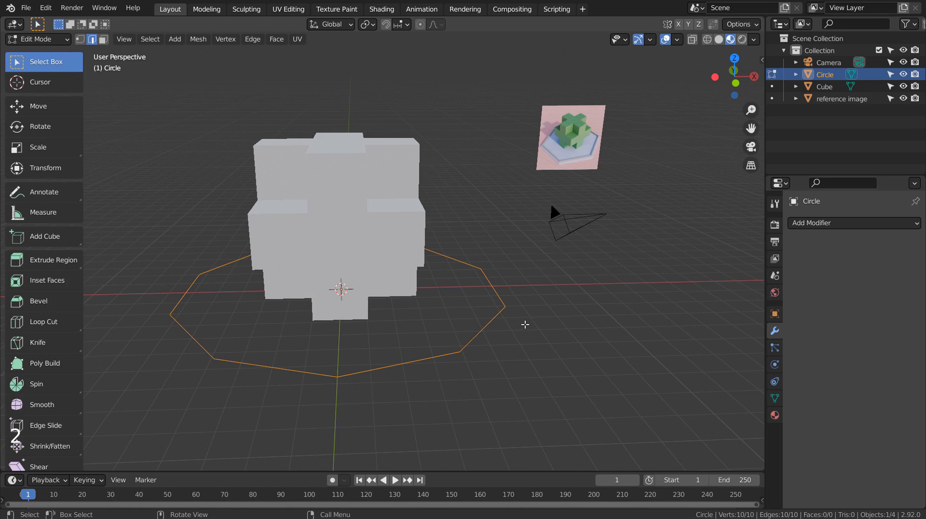
key("e")
key("s")
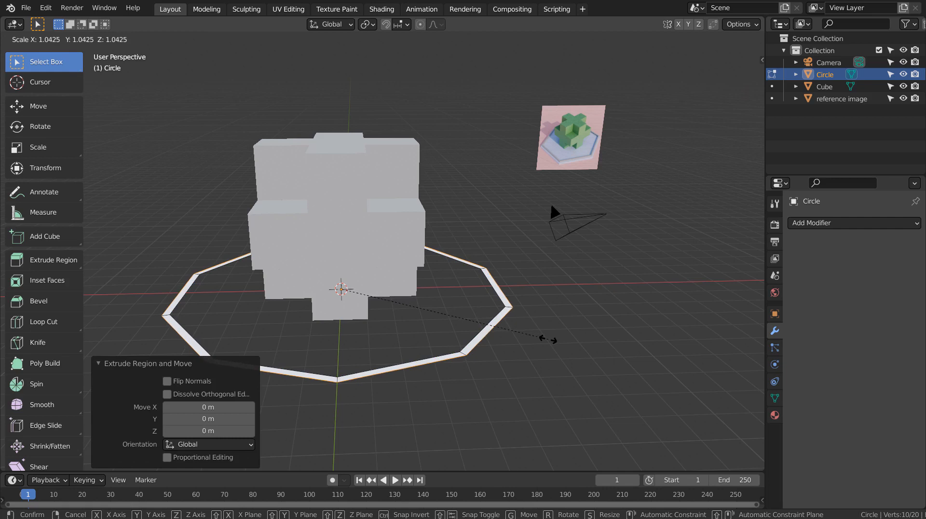
left_click(545, 340)
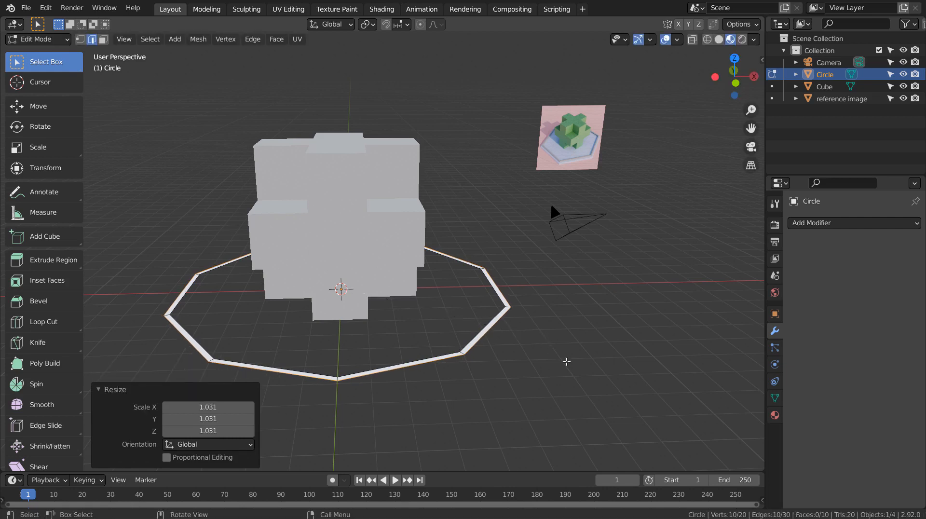
Extrude two more outward rings scaled by about 1.035 each, and extrude the outer edge down about 0.33 m.
key("e")
key("s")
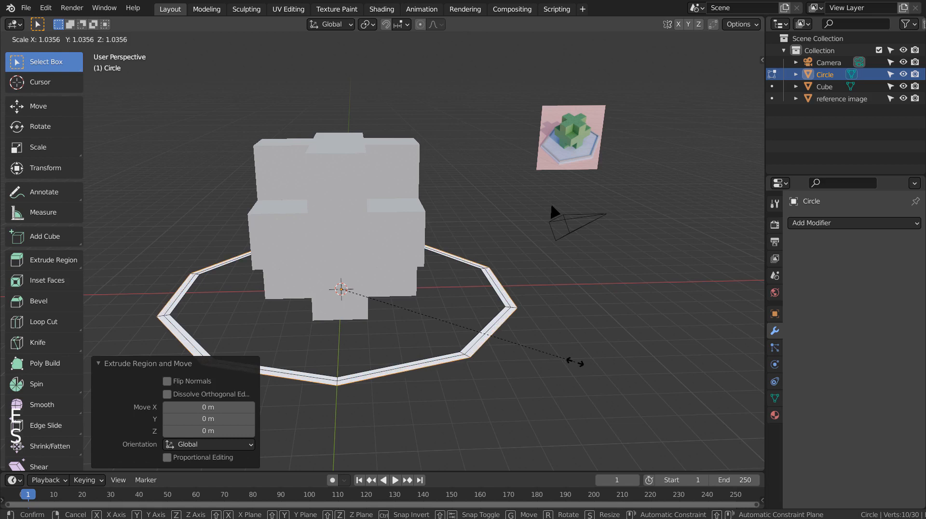
left_click(576, 363)
key("e")
key("s")
left_click(583, 366)
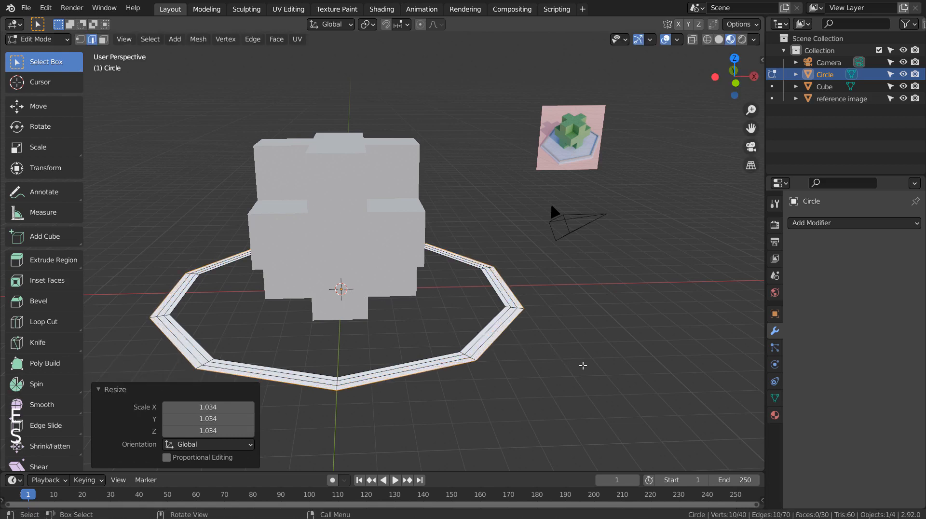
key("e")
left_click(584, 372)
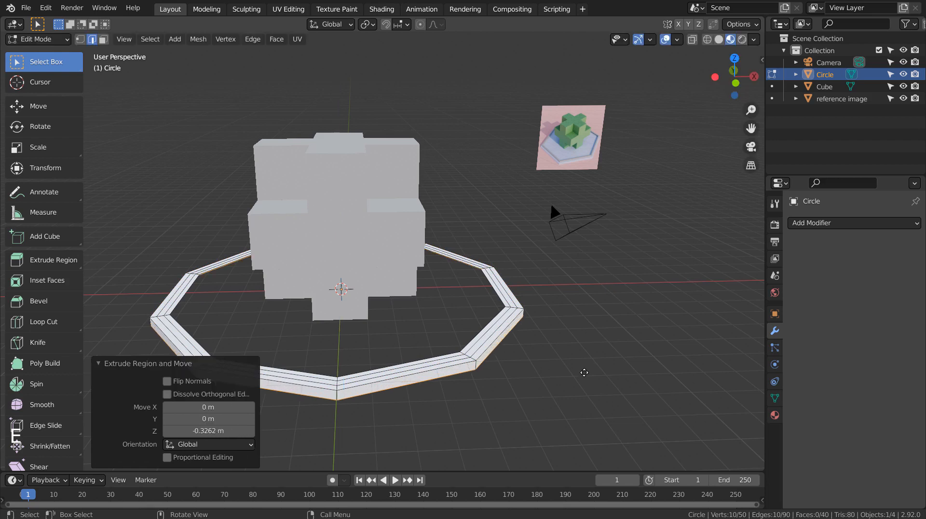
Fill the innermost edge loop of the ring with a face to close the base.
key("3")
left_click(591, 331, "alt")
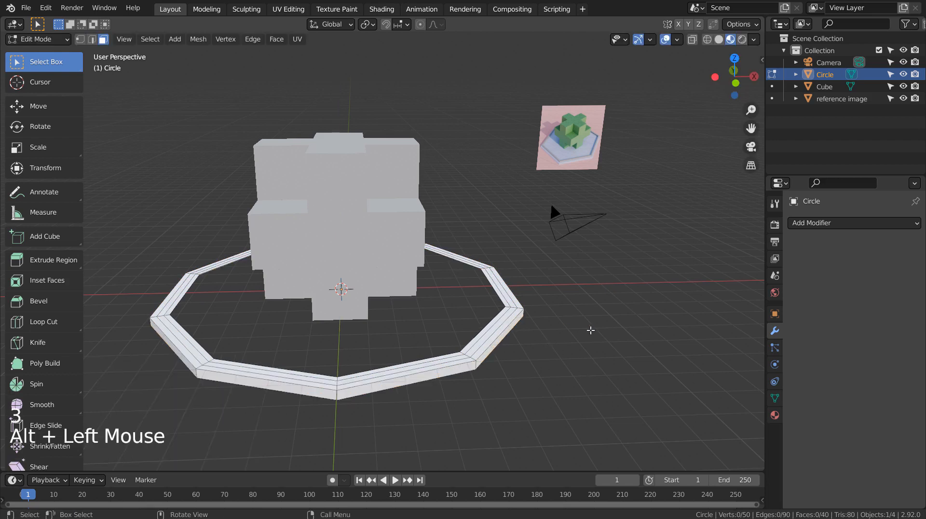
key("2")
left_click(479, 329, "alt")
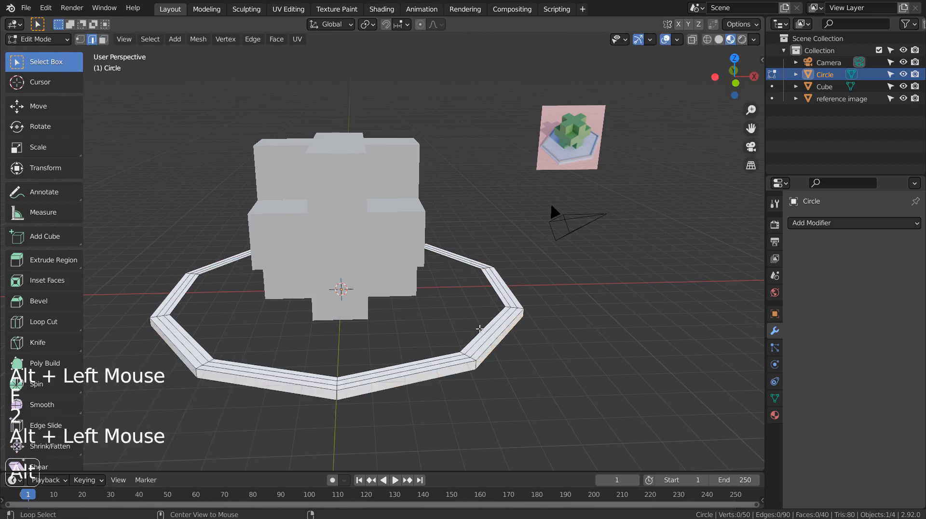
key("f")
key("Tab")
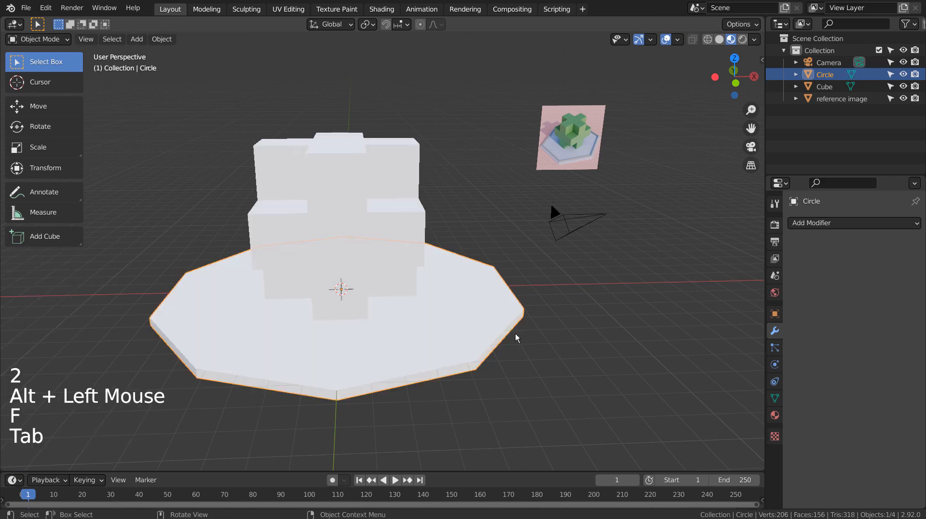
Extrude the middle ring of faces on the base up about 0.22 m to form a raised rim.
key("Tab")
key("3")
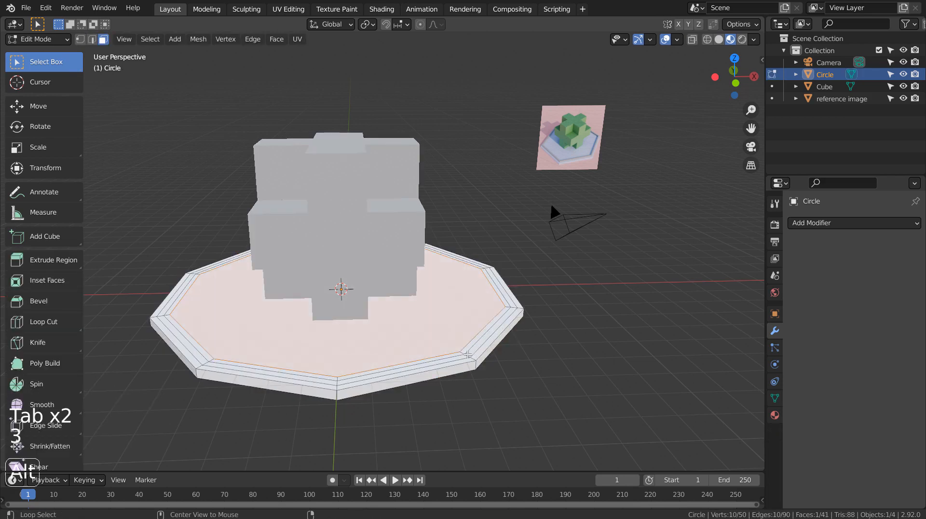
left_click(468, 354, "alt")
key("e")
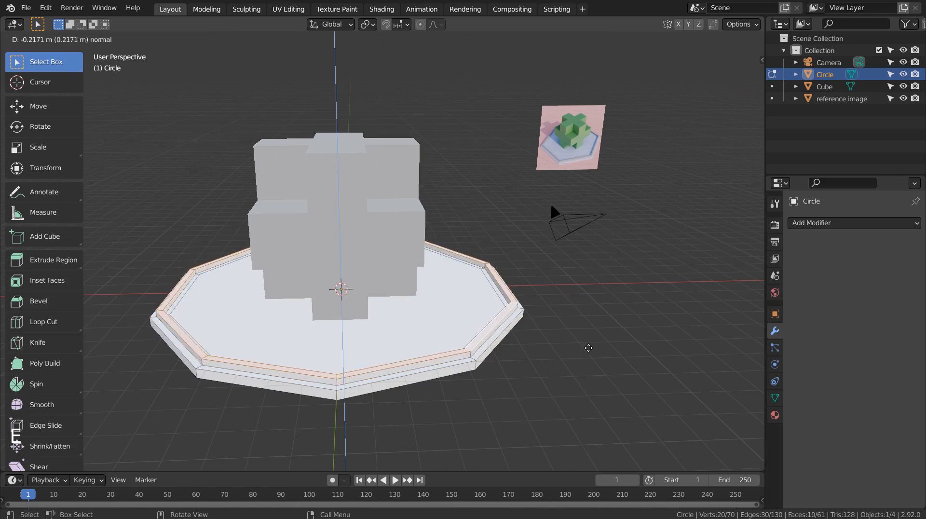
left_click(589, 348)
key("Tab")
Add a mesh plane at the origin and scale it up by a factor of about 21.1 as the ground.
middle_click_drag(588, 347, 597, 314)
left_click(586, 337)
left_click(597, 314)
key("shift+a")
mouse_move(603, 277)
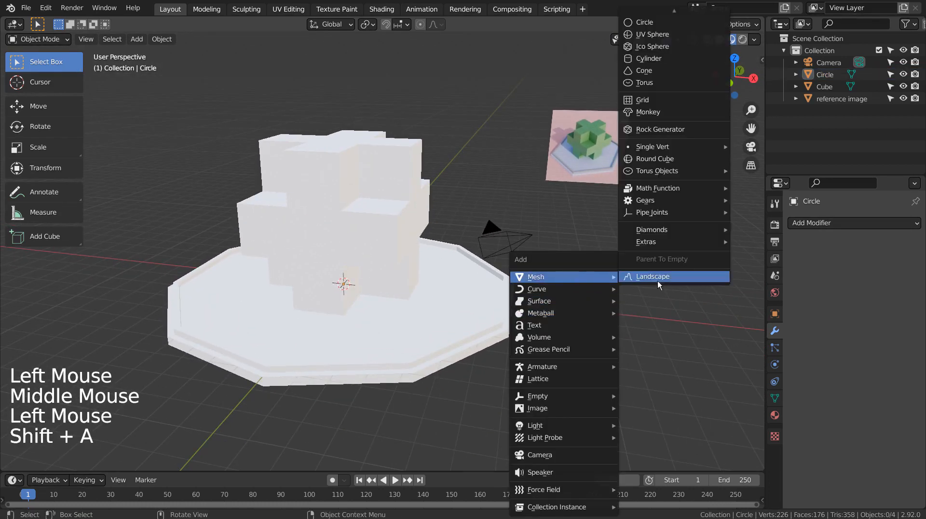
left_click(663, 12)
key("s")
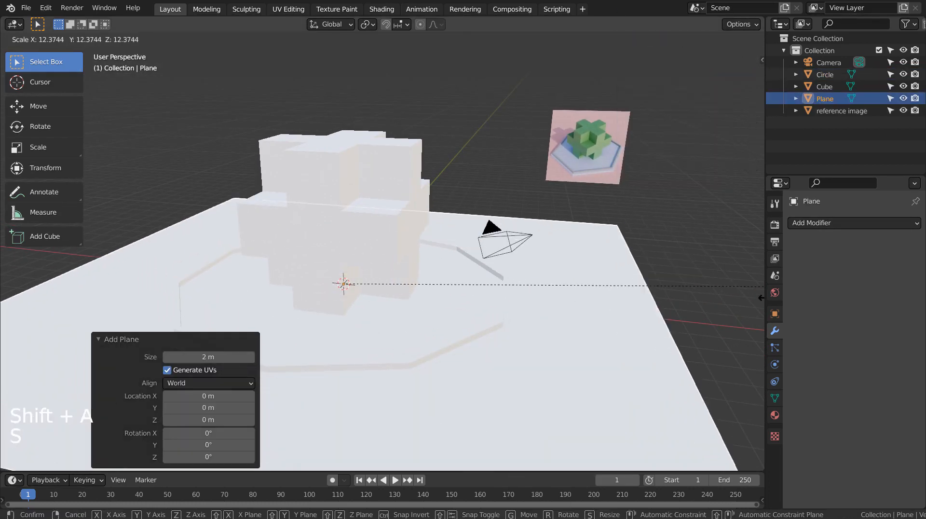
left_click(512, 314)
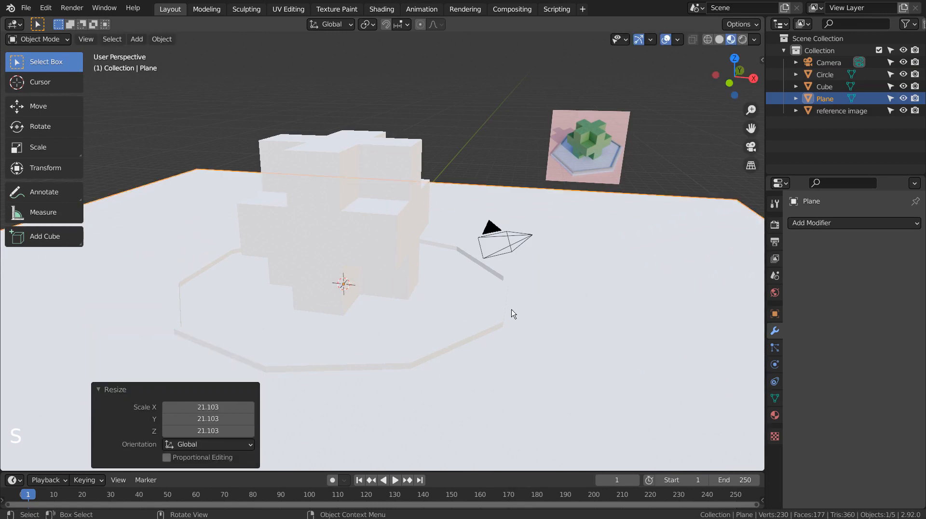
Move the ground plane down about 0.33 m along Z to the underside of the base, using the front view.
key("KP_1")
scroll(511, 313, "up", 3)
key("g")
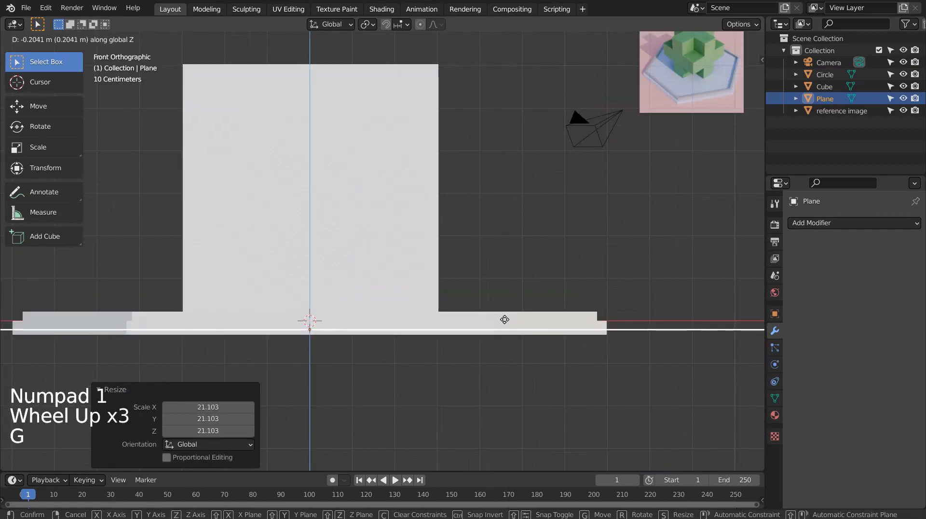
left_click(501, 324)
Enlarge the ground plane by a further factor of about 2.36.
middle_click_drag(501, 323, 527, 318)
scroll(531, 314, "down", 6)
middle_click(527, 318)
left_click(527, 319)
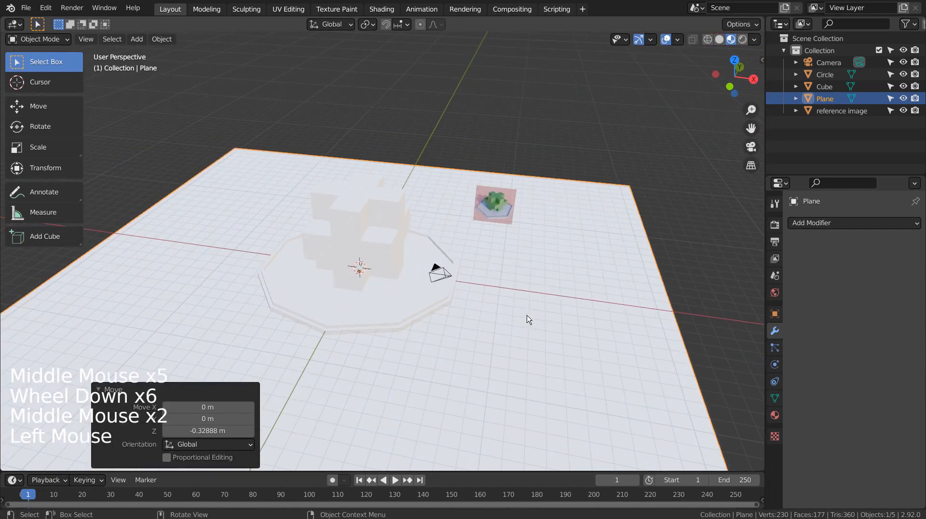
key("s")
left_click(741, 329)
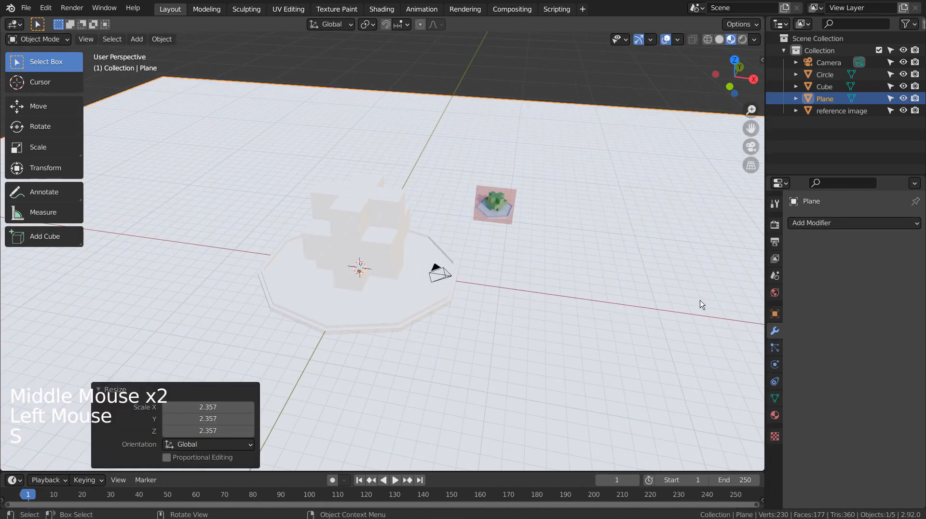
Set the base color of the cross shape's material to a bright green.
left_click(401, 242)
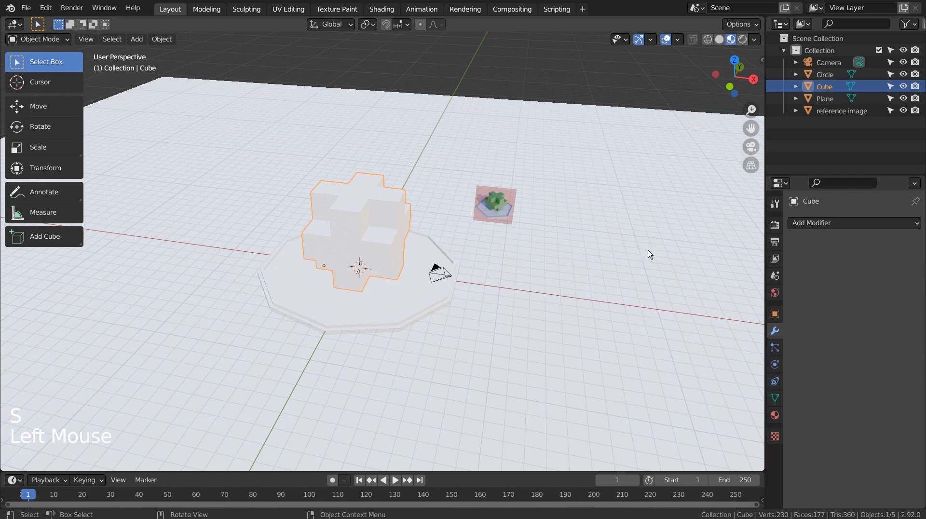
left_click(775, 416)
left_click(868, 364)
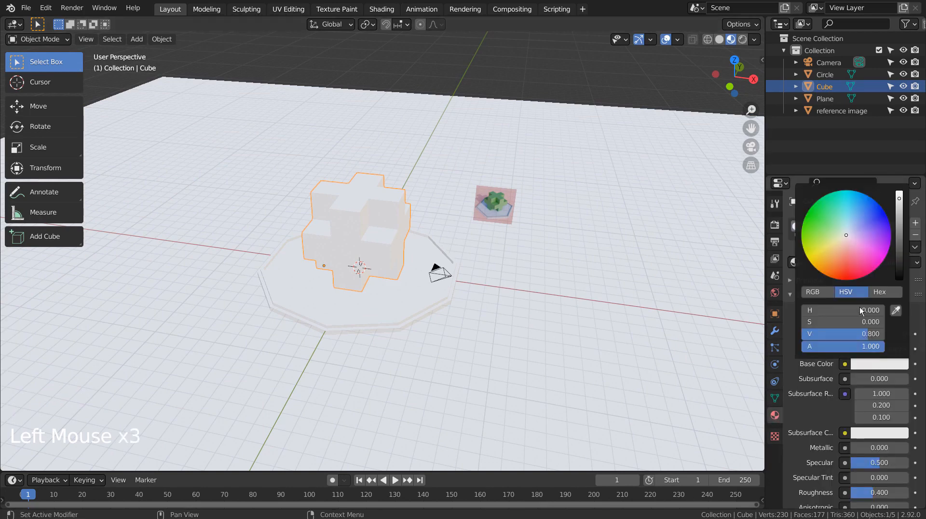
left_click_drag(842, 233, 824, 211)
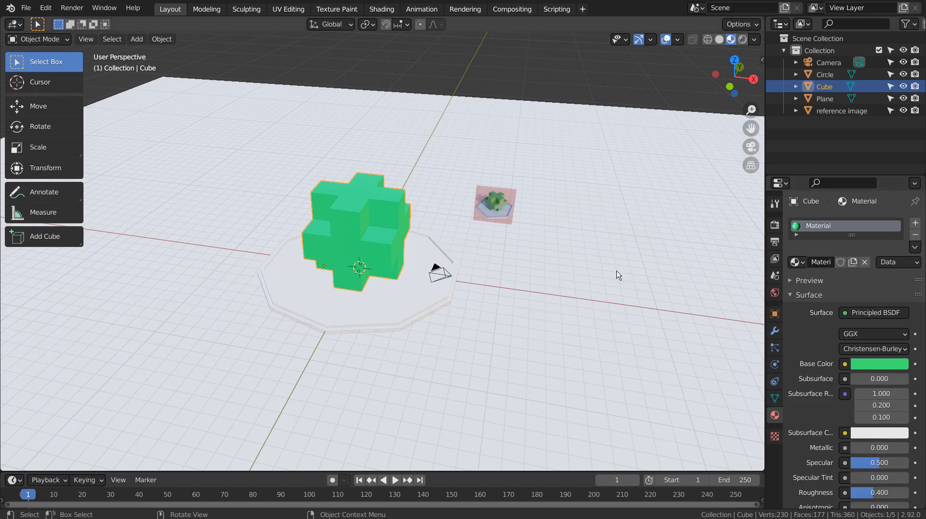
Give the polygonal base a light blue base color in its material.
middle_click_drag(458, 240, 482, 252)
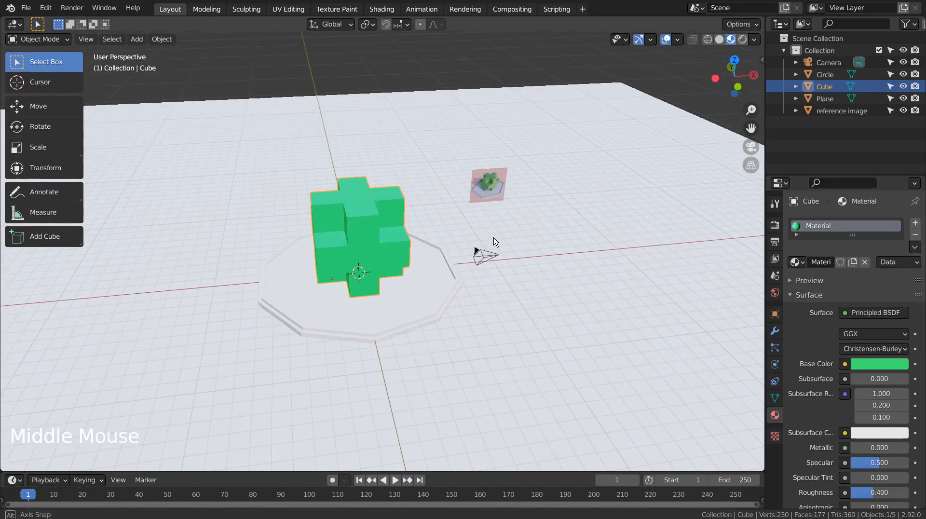
left_click(434, 284)
left_click(847, 261)
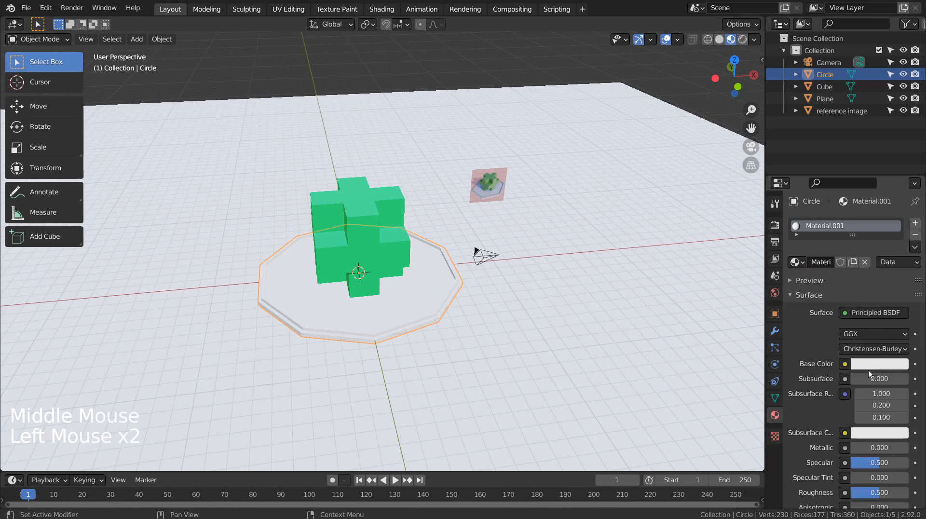
left_click(875, 328)
left_click(880, 363)
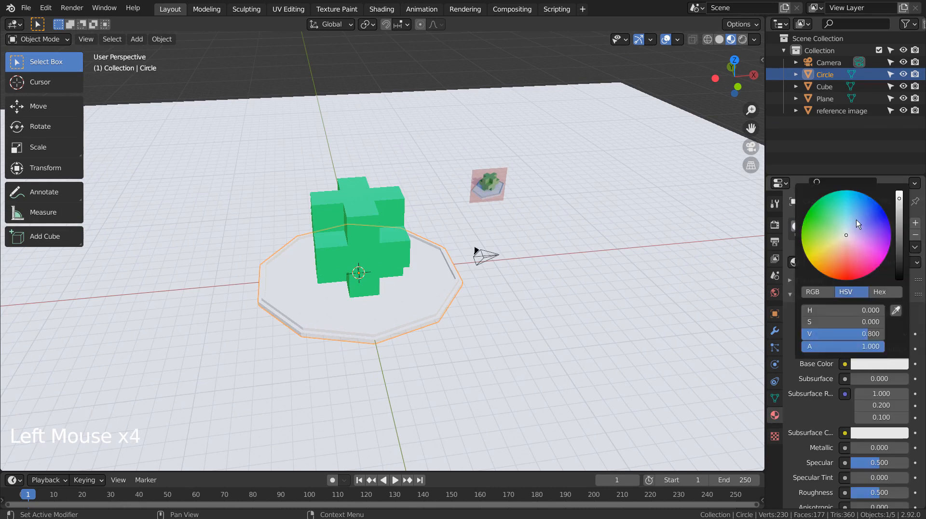
left_click_drag(856, 219, 855, 224)
Edit the base mesh and grow the face selection by two steps to cover the whole raised rim.
scroll(463, 282, "up", 2)
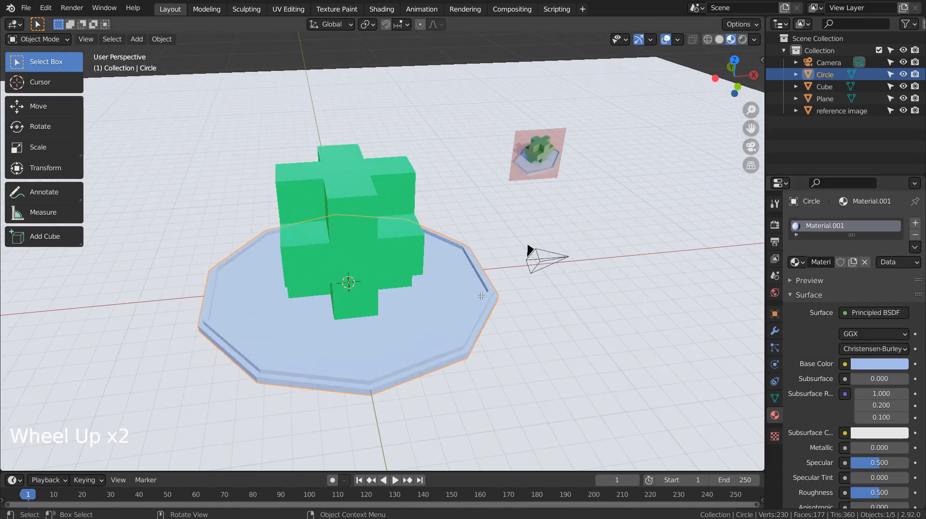
key("Tab")
key("ctrl+KP_Add")
key("ctrl+KP_Add")
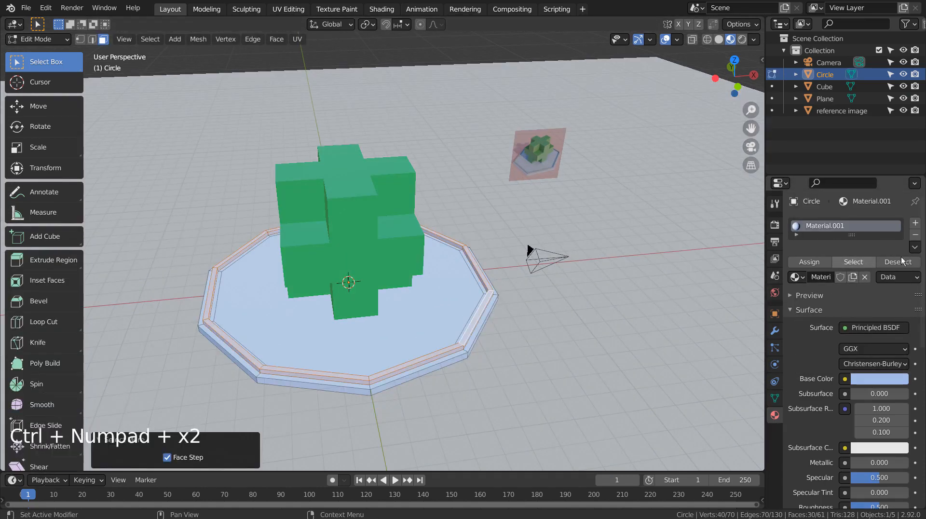
Create a second material on the base with a dark blue color (H 0.601, S 0.599, V 0.264) and assign it to the selected rim faces.
left_click(914, 224)
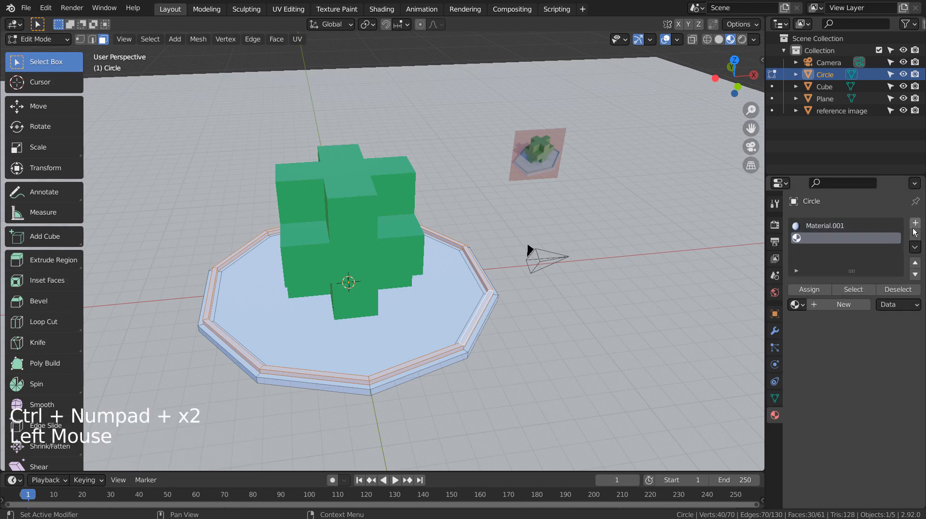
left_click(825, 306)
left_click(875, 410)
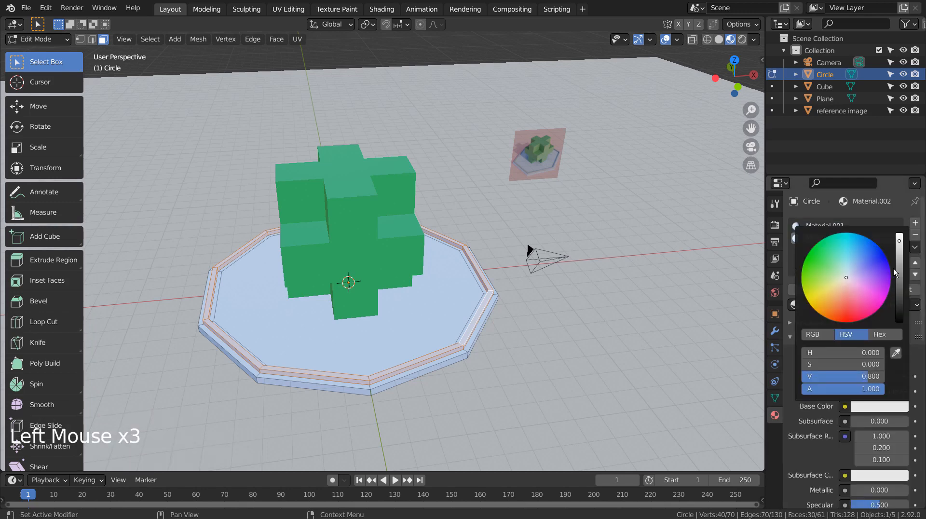
left_click(899, 273)
left_click(851, 259)
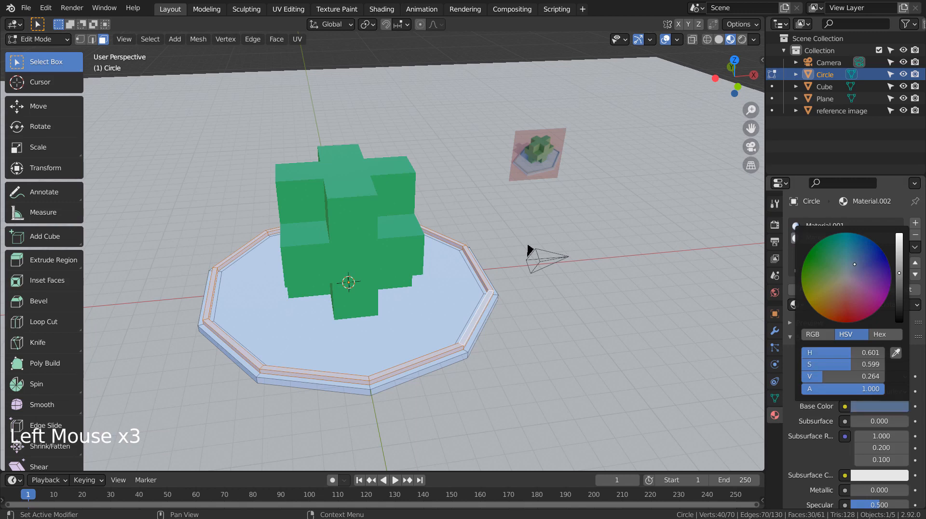
left_click(809, 289)
key("Tab")
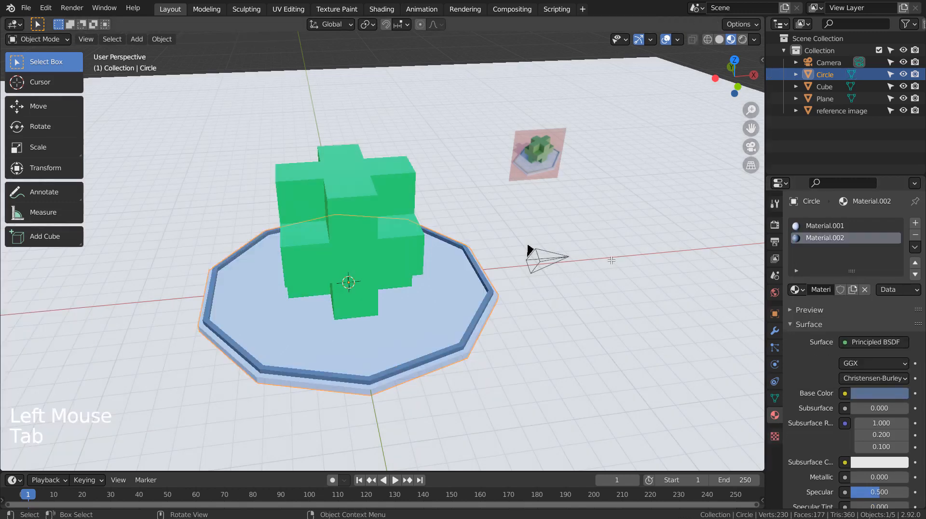
Align the camera to an angled view of the scene and move it forward so the model fills the frame.
middle_click_drag(584, 293, 560, 284)
middle_click_drag(547, 283, 586, 256)
scroll(585, 279, "down", 3)
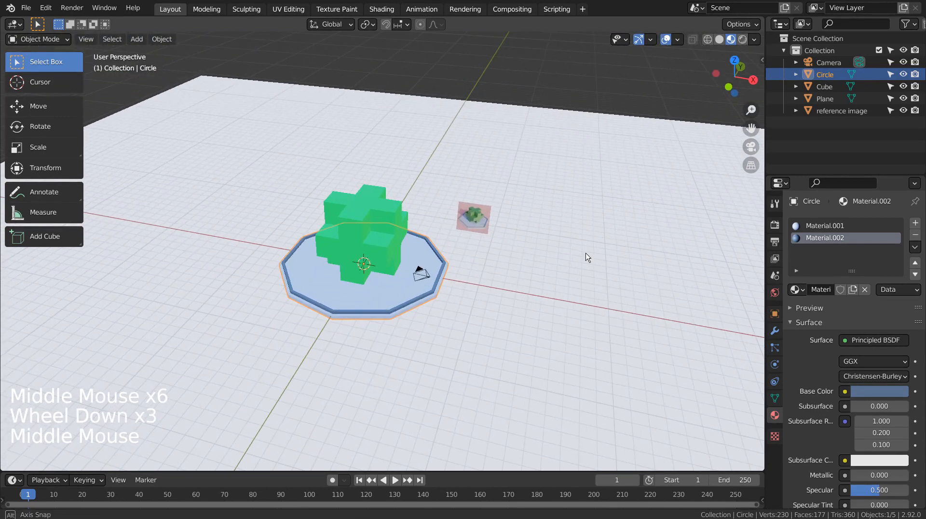
key("ctrl+alt+KP_0")
key("shift+grave")
key("w")
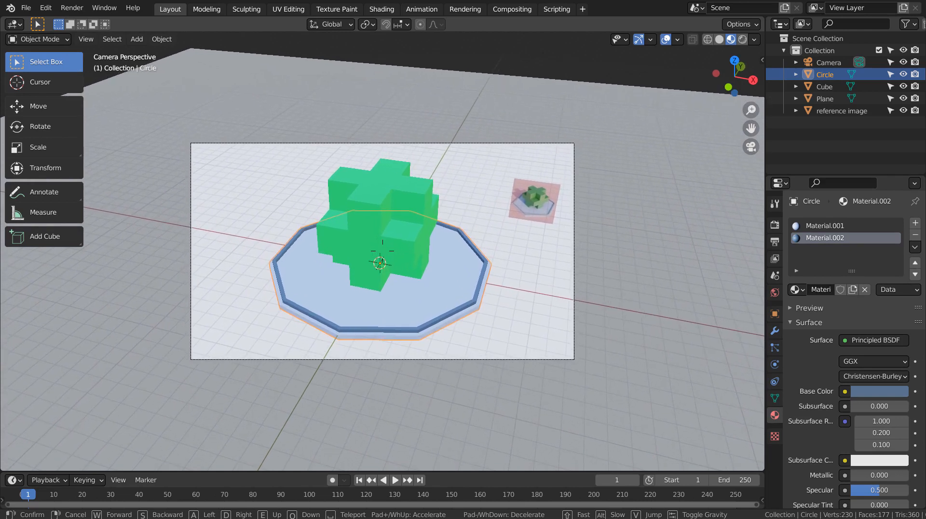
left_click(383, 251)
Create a material for the ground plane with a pink base color of H 0.994, S 0.572 and V 0.800.
left_click(506, 264)
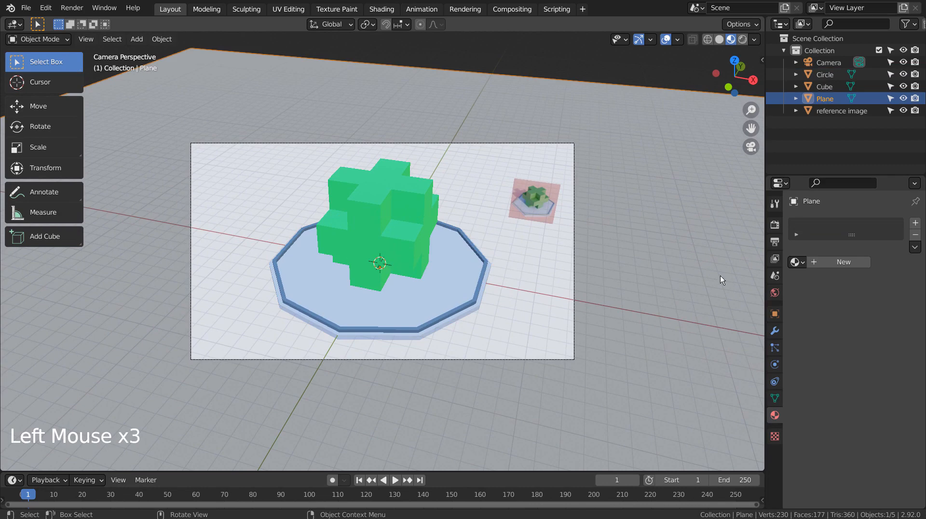
left_click(831, 264)
left_click(879, 364)
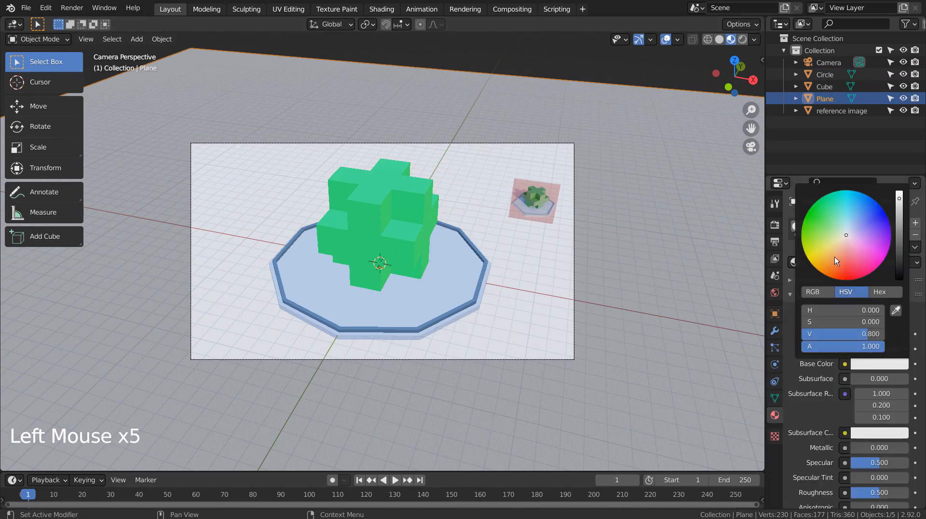
left_click(835, 257)
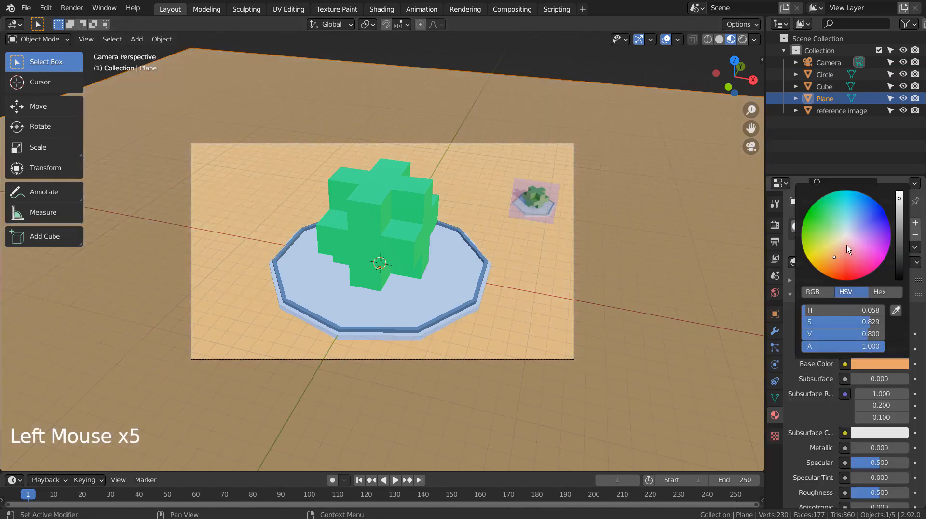
left_click(847, 245)
left_click_drag(848, 245, 847, 250)
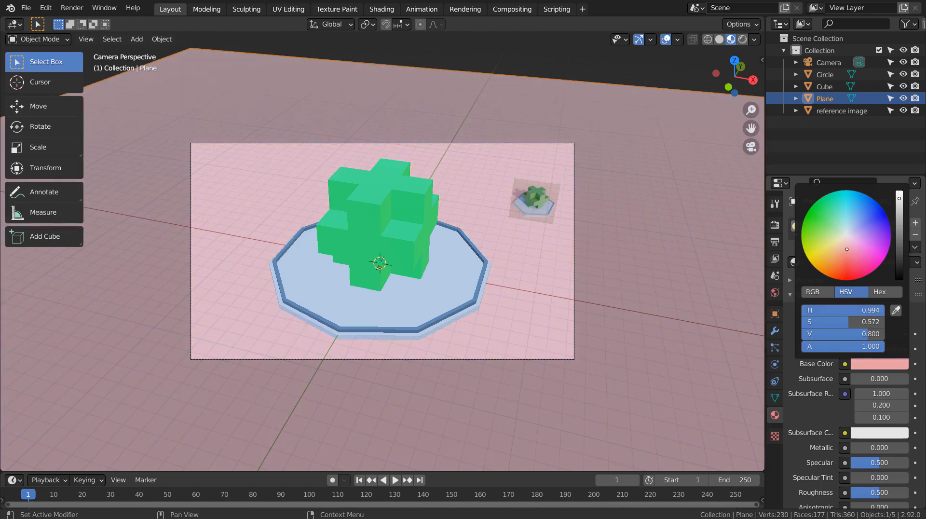
left_click(667, 282)
left_click(373, 239)
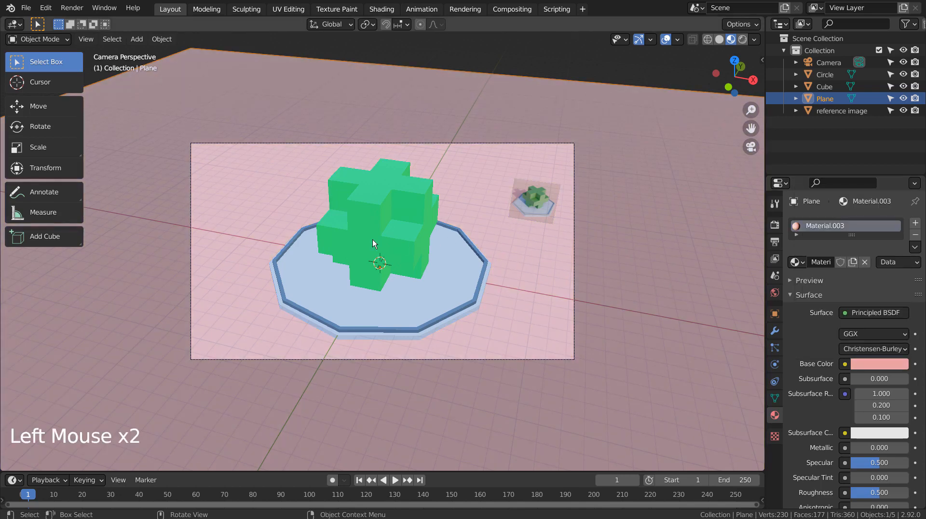
Delete the reference image object from the scene.
left_click(775, 292)
left_click(531, 190)
key("x")
left_click(531, 190)
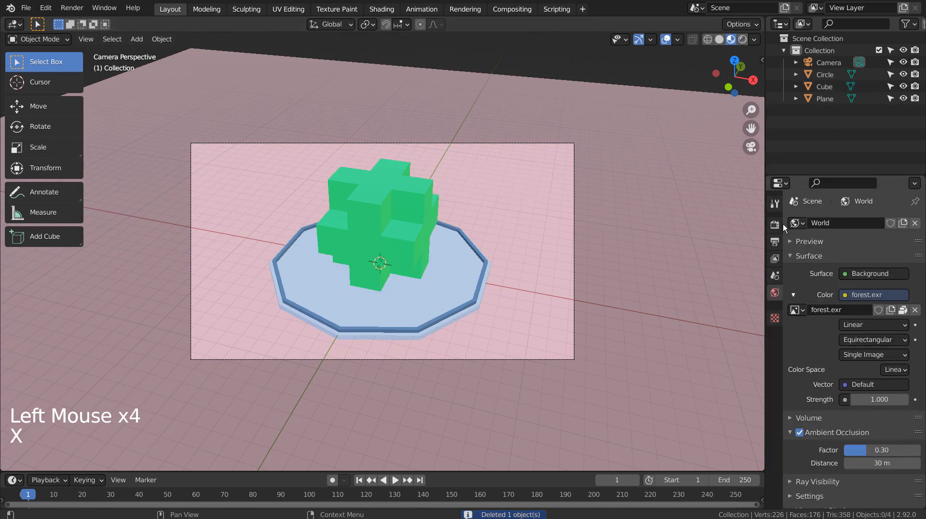
Replace the world background's forest.exr texture with a Nishita Sky Texture and show the viewport in rendered shading.
left_click(835, 248)
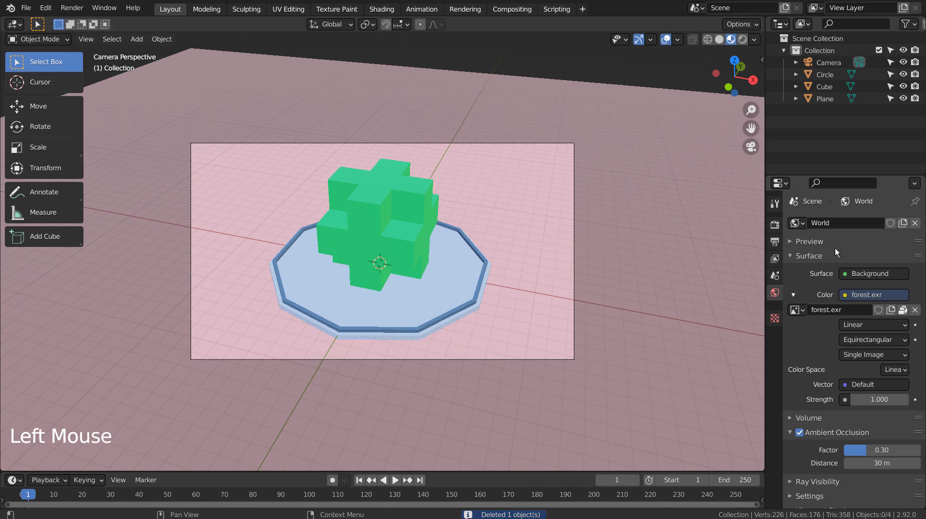
left_click(853, 296)
left_click(610, 423)
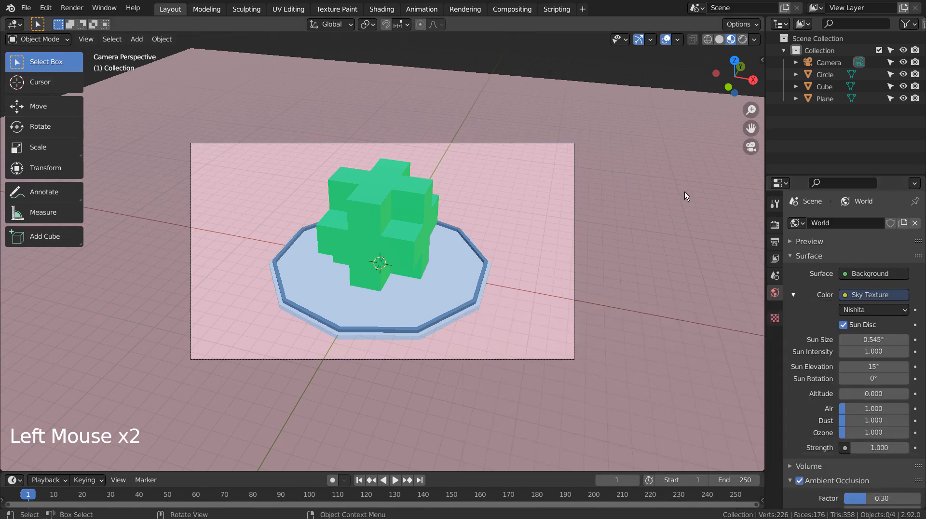
left_click(741, 43)
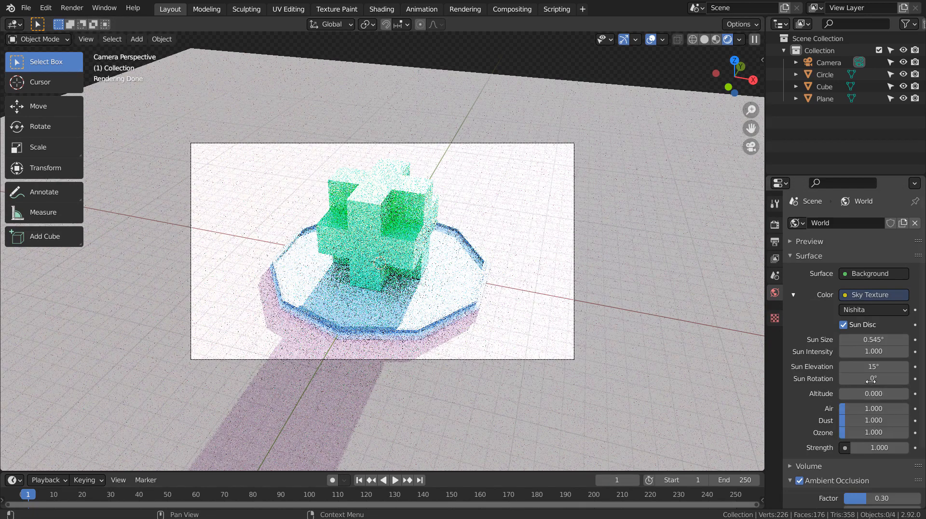
Lower the sky's sun intensity to 0.1 and the world background strength to 0.1.
left_click(859, 352)
type("0.1")
key("Return")
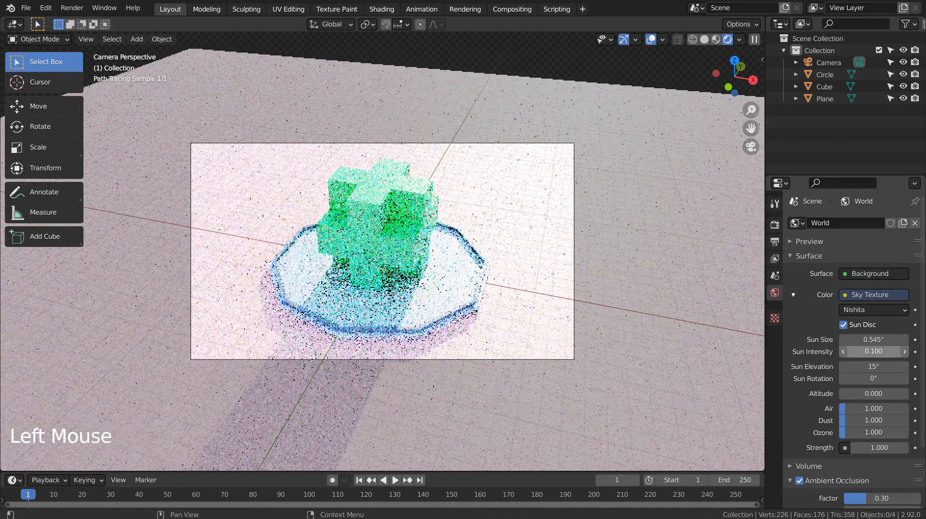
double_click(879, 447)
type("0.1")
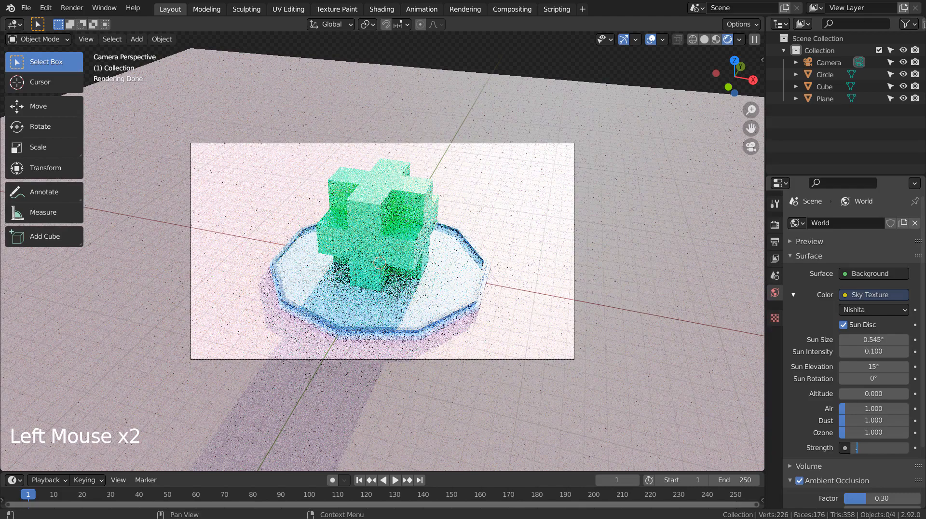
key("Return")
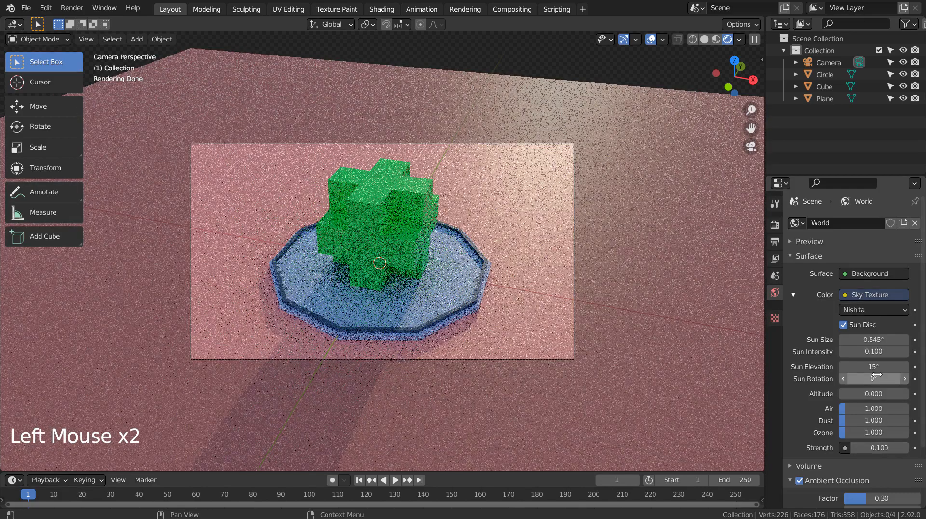
Try sun rotations of 90°, 180° and 230° to compare the shadow directions.
left_click(873, 378)
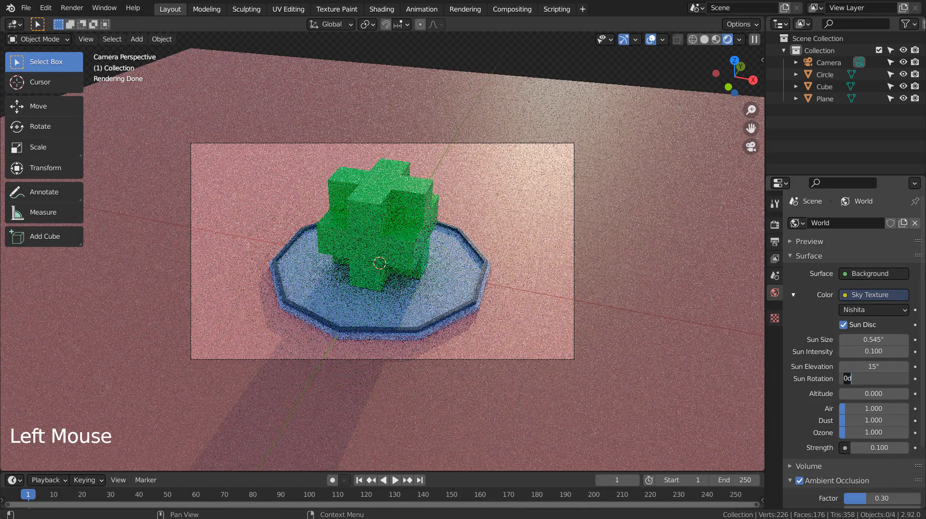
type("90")
key("Return")
left_click(873, 378)
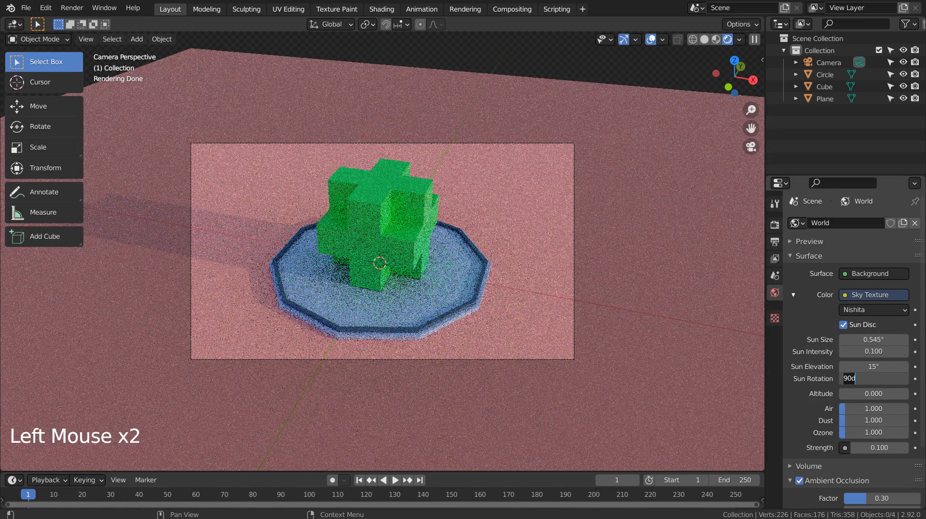
type("180")
key("Return")
left_click(874, 379)
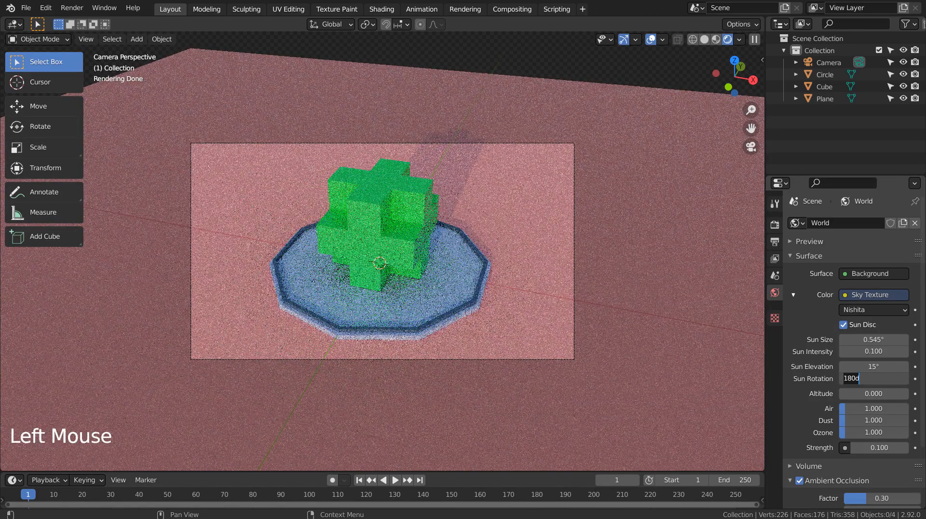
type("230")
key("Return")
Set the sky's sun rotation to 220° and its sun elevation to 35°.
left_click(874, 379)
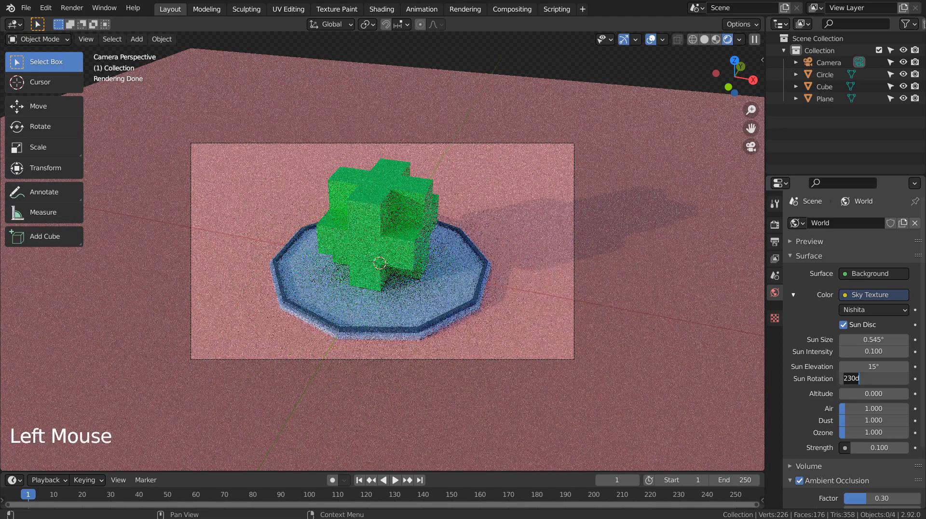
type("220")
left_click(873, 378)
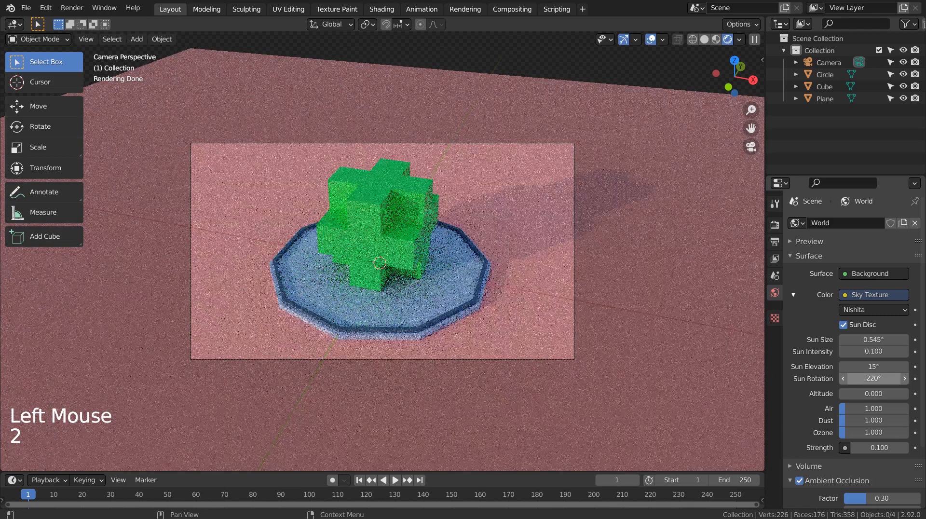
left_click_drag(868, 367, 882, 366)
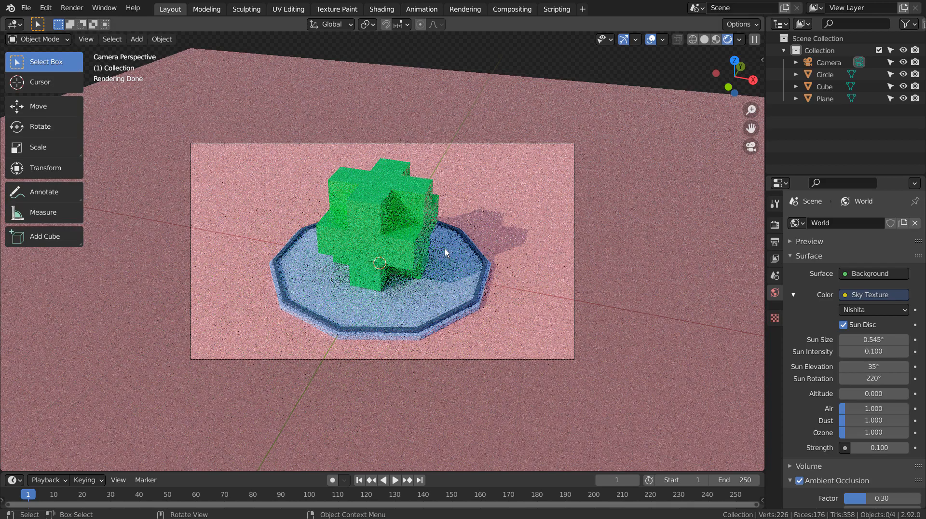
Tilt the camera slightly upward with walk navigation to adjust the framing.
key("shift+grave")
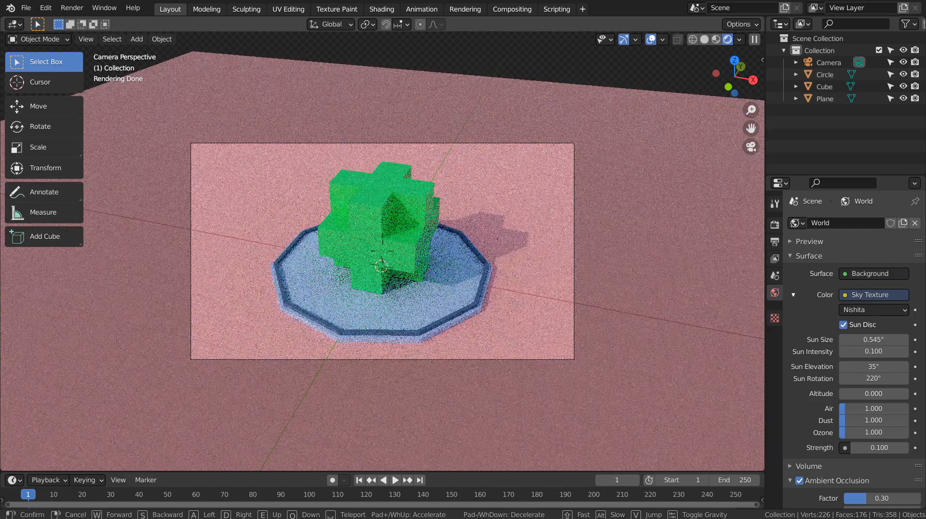
key("Return")
Inspect the green cross from above, including its top face in edit mode, and return to the camera view.
left_click(382, 184)
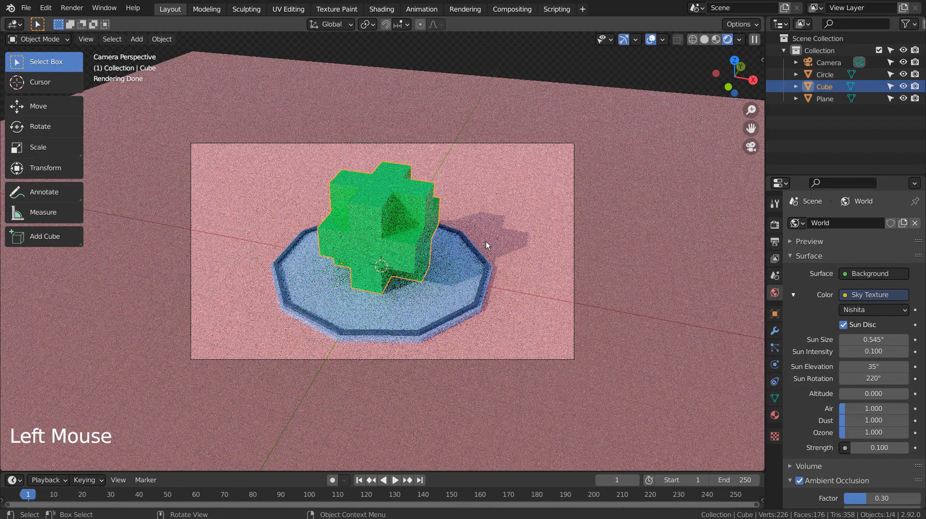
middle_click_drag(485, 241, 572, 281)
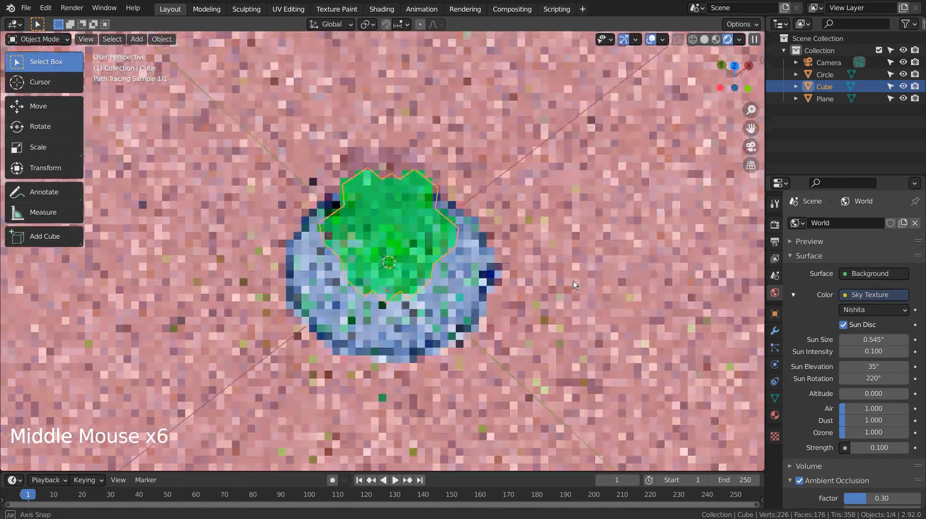
key("Tab")
scroll(573, 280, "up", 3)
key("3")
left_click(452, 213)
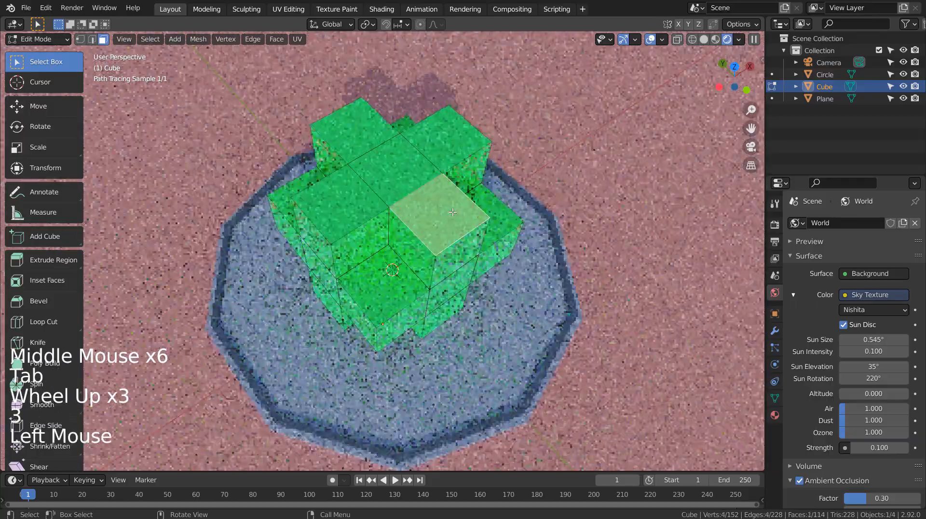
key("Tab")
middle_click(569, 326)
middle_click(569, 326)
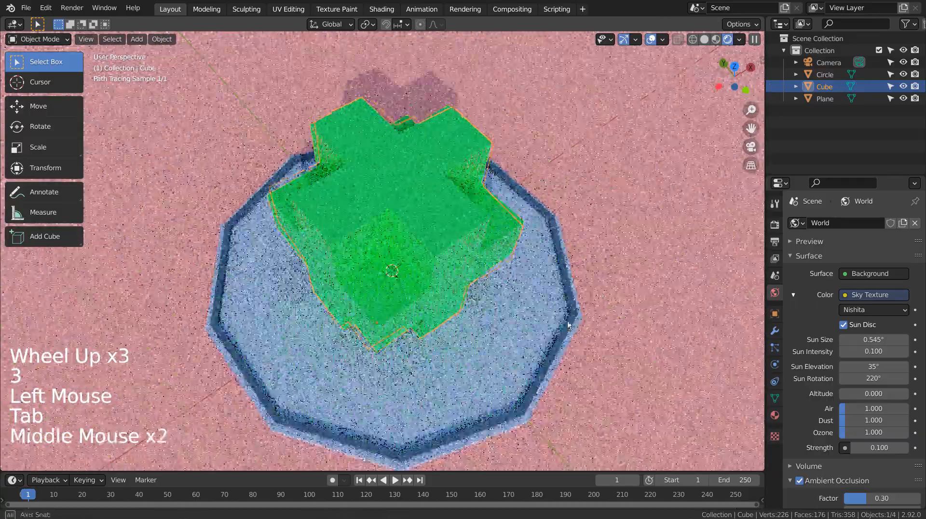
middle_click_drag(569, 326, 519, 288)
key("KP_0")
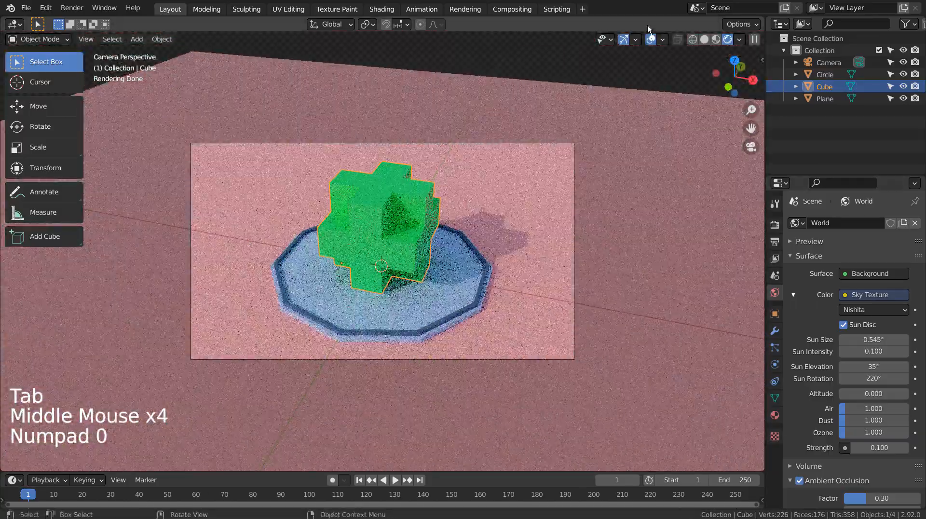
Turn off Use Nodes for the scene's compositing, return to the Layout workspace and save the file.
left_click(521, 9)
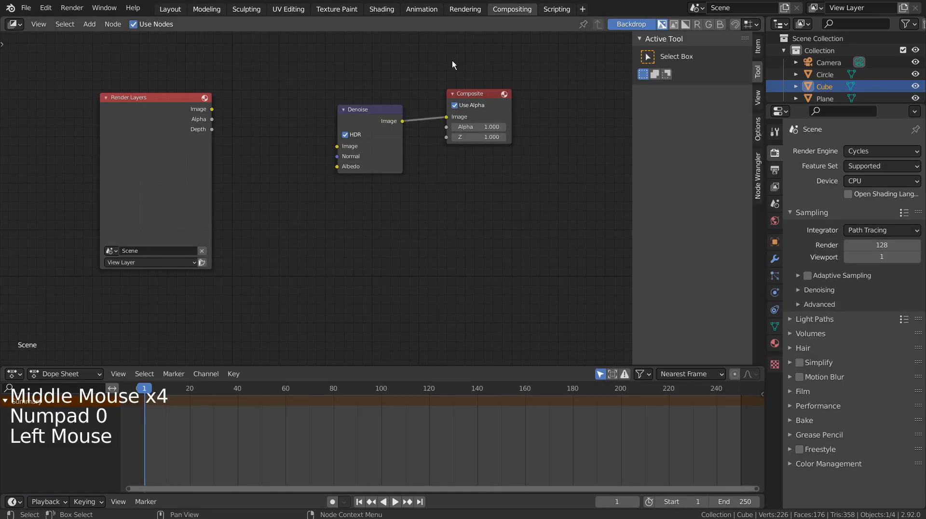
left_click(134, 24)
double_click(170, 9)
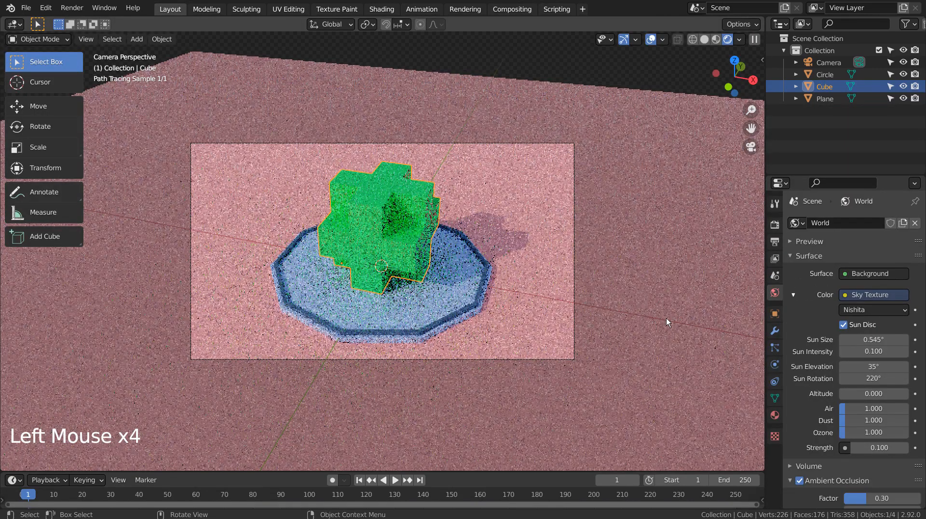
left_click(668, 81)
key("ctrl+s")
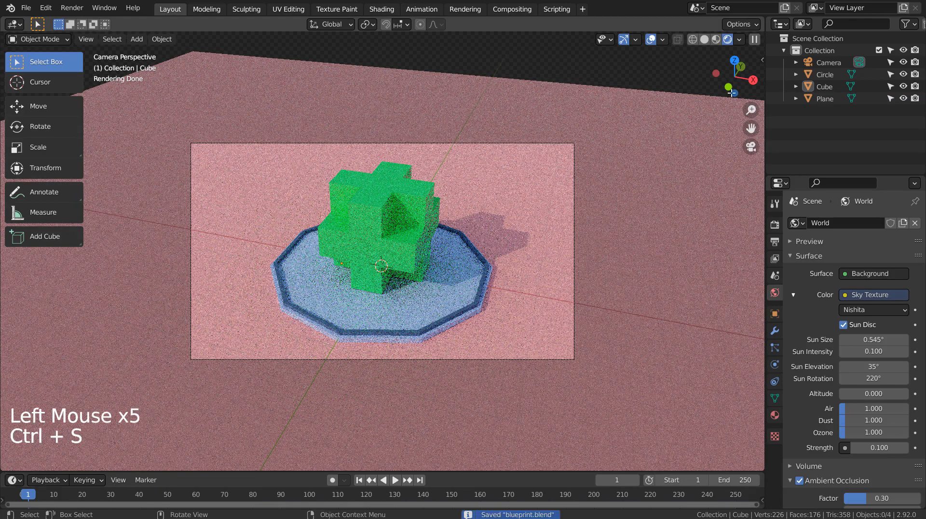
Switch the viewport to solid shading and keep the Cycles render samples at 128.
left_click(704, 39)
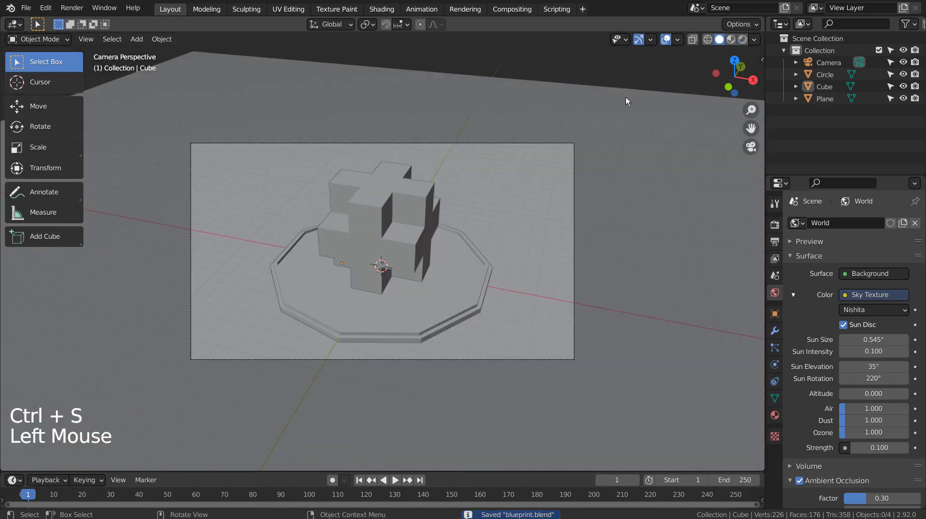
left_click(775, 225)
left_click(882, 317)
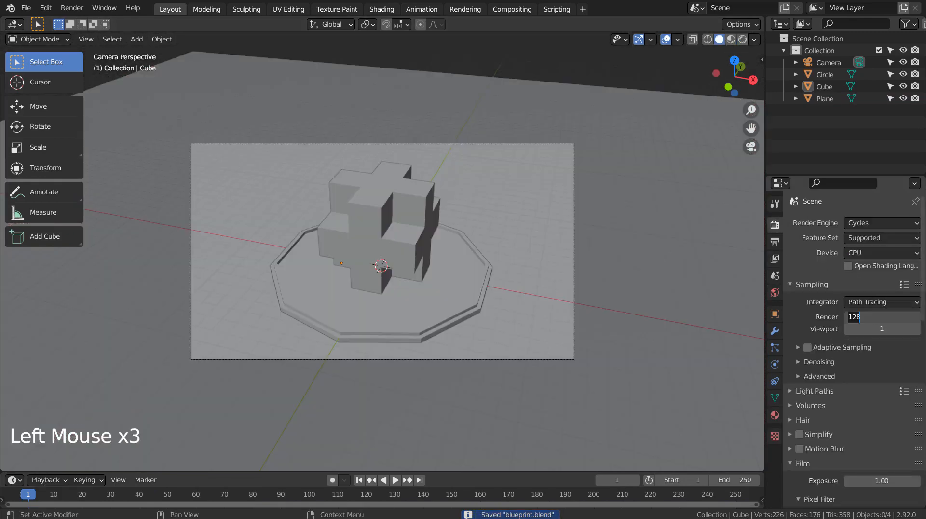
key("Return")
Save the file and render the current frame through the camera.
left_click(676, 230)
key("ctrl+s")
key("F12")
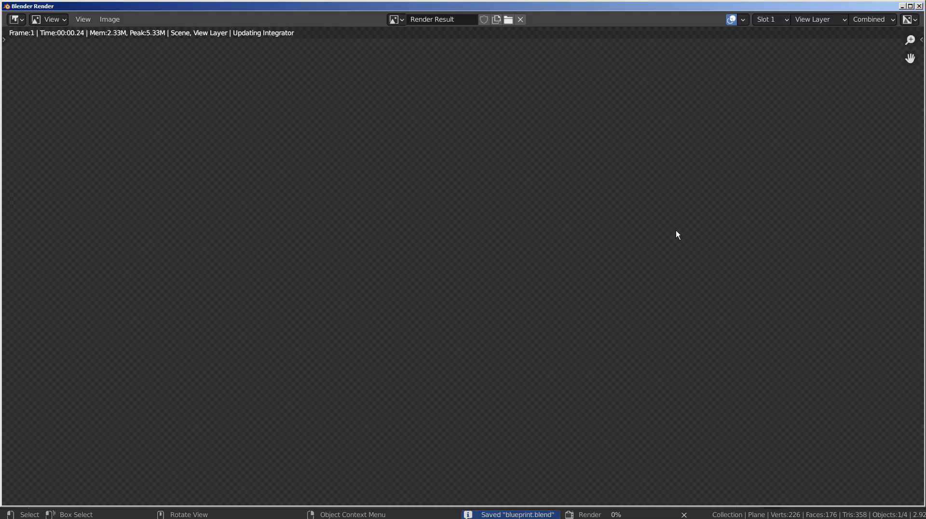